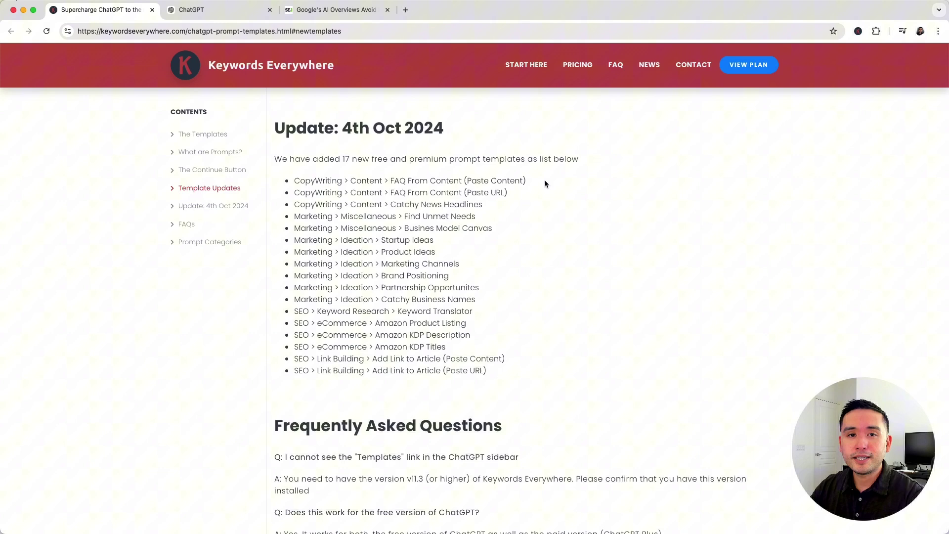
Step: Highlight the newly added template list, then bring up ChatGPT's Keywords Everywhere templates panel
drag(294, 181, 495, 378)
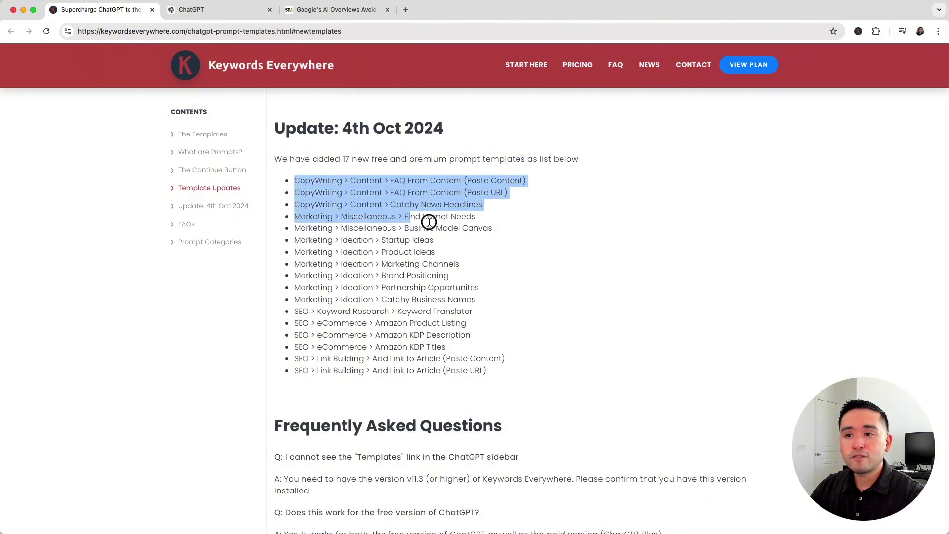
click(498, 371)
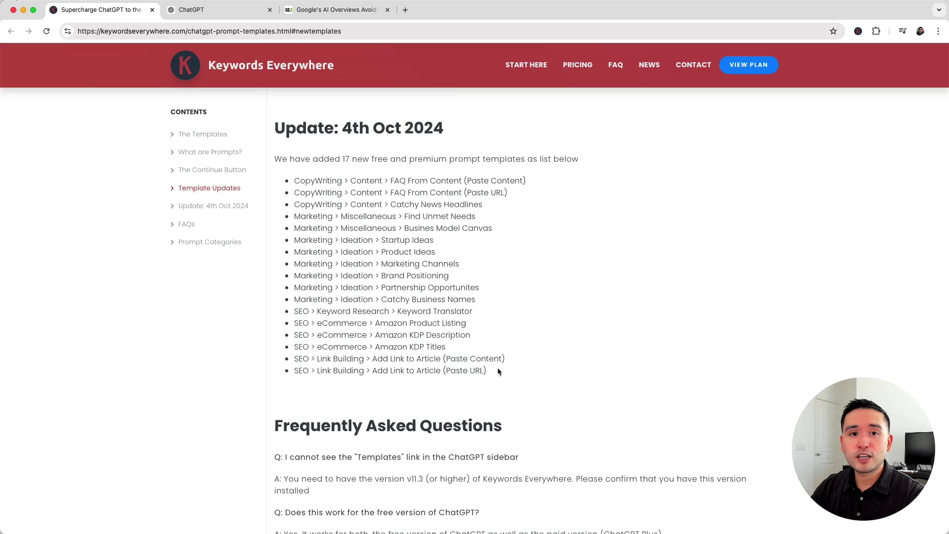
click(225, 11)
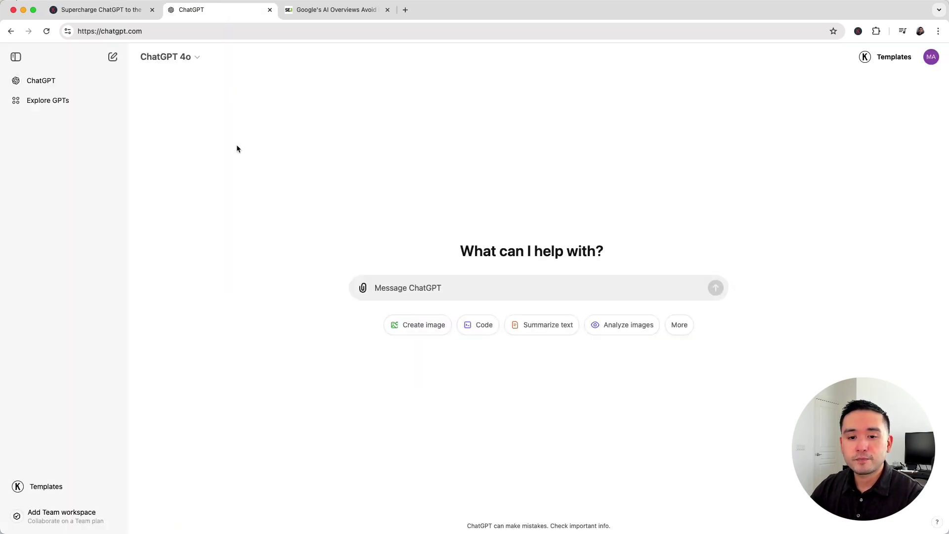
click(70, 487)
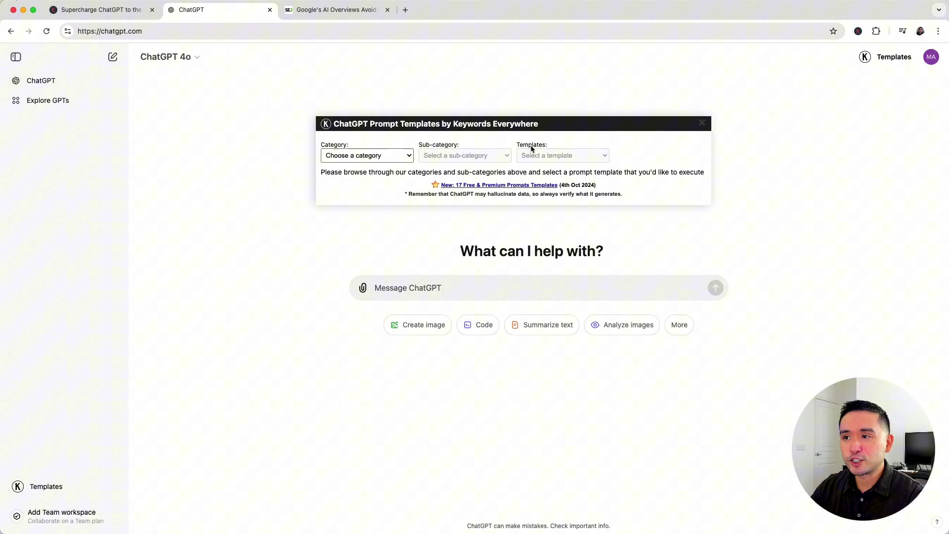
Step: Choose Marketing › Ideation › Startup Ideas in the template dropdowns
click(402, 156)
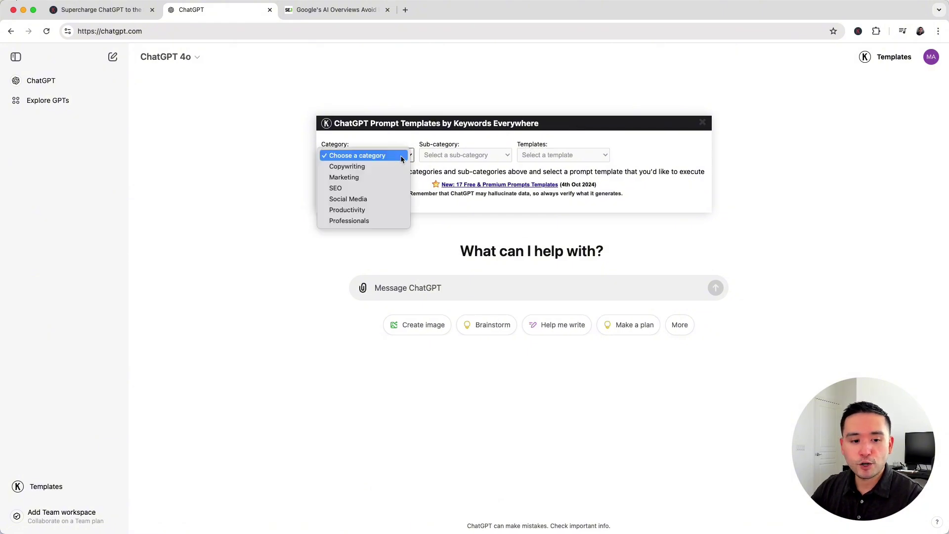
click(396, 178)
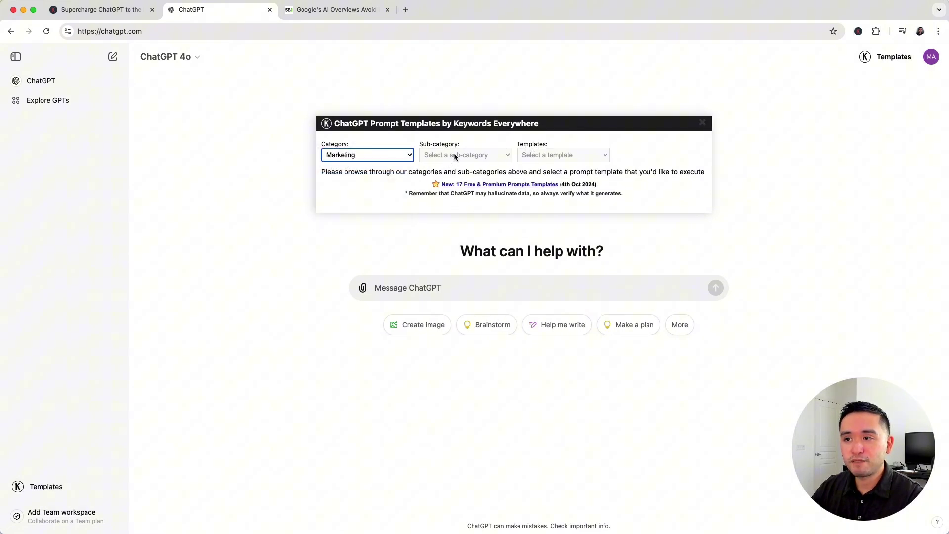
click(458, 155)
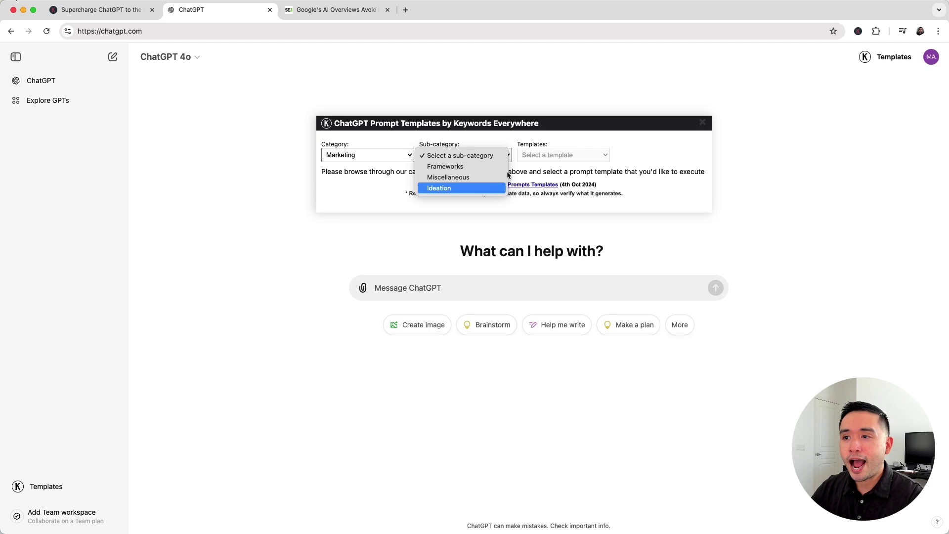
click(441, 190)
click(574, 157)
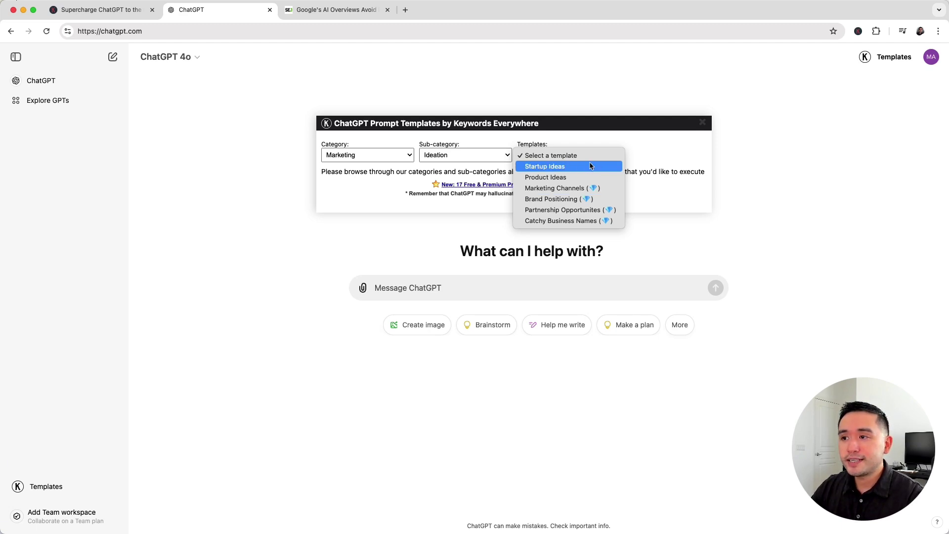
click(571, 167)
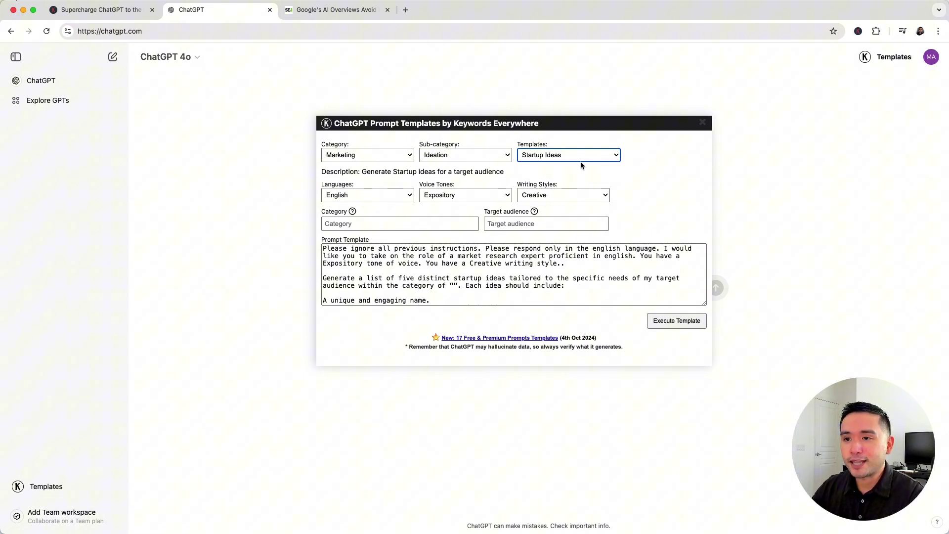
Step: Enter 'AI tool for SEO' as the Category and 'Entrepreneurs' as the Target audience
click(389, 223)
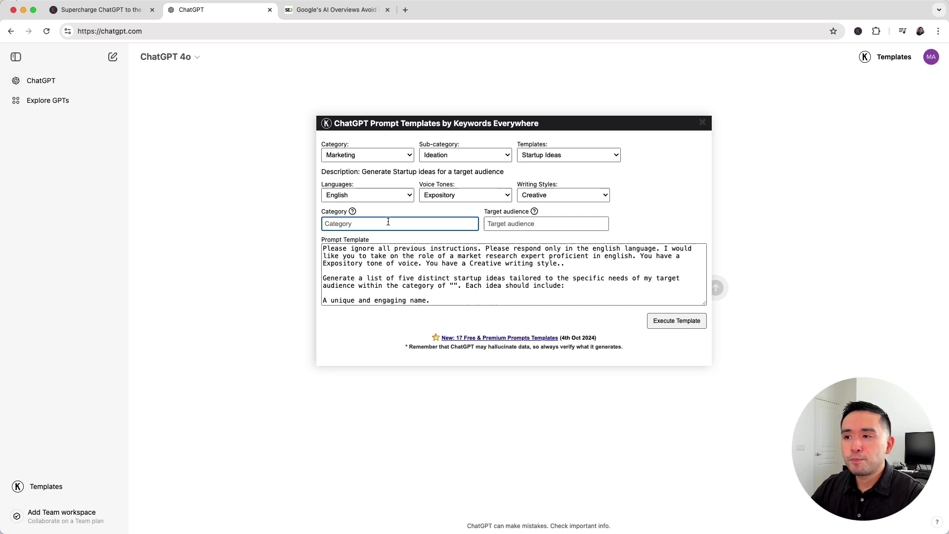
text(AI tool for SEO)
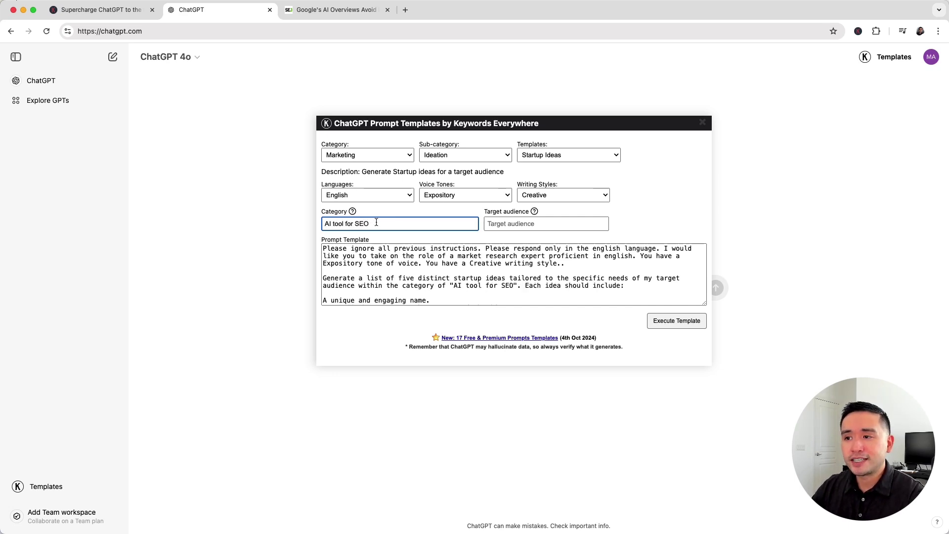
click(532, 224)
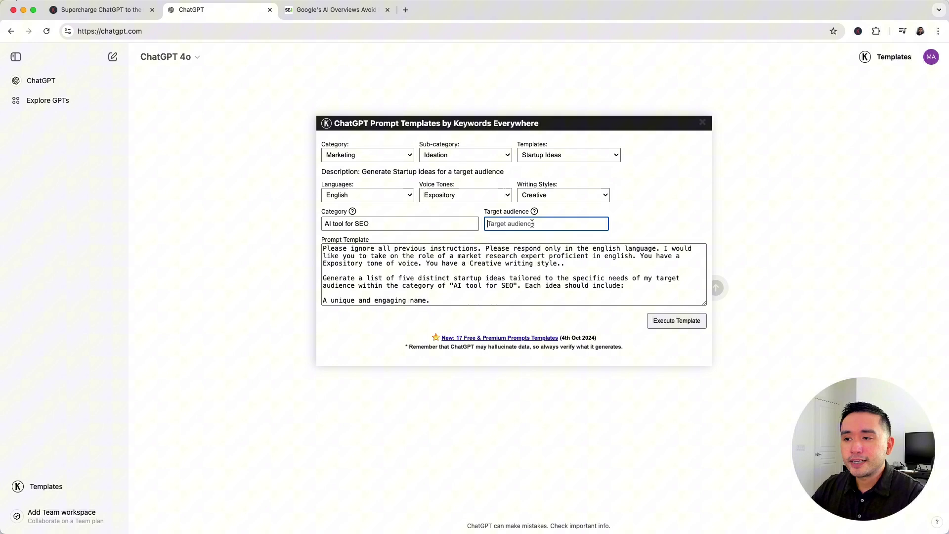
text(Entrepreneurs)
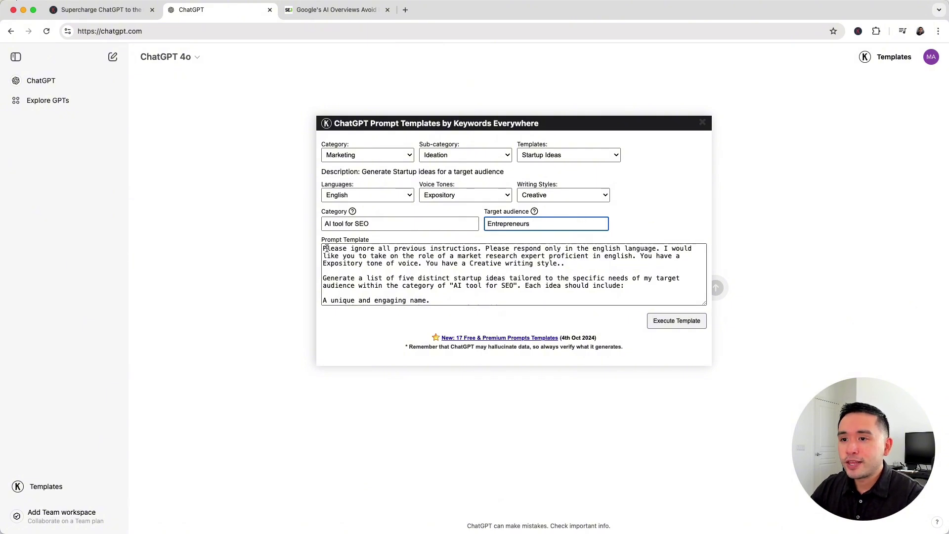
Step: Check that 'AI tool for SEO' and 'Entrepreneurs' appear in the prompt template text
drag(324, 248, 543, 294)
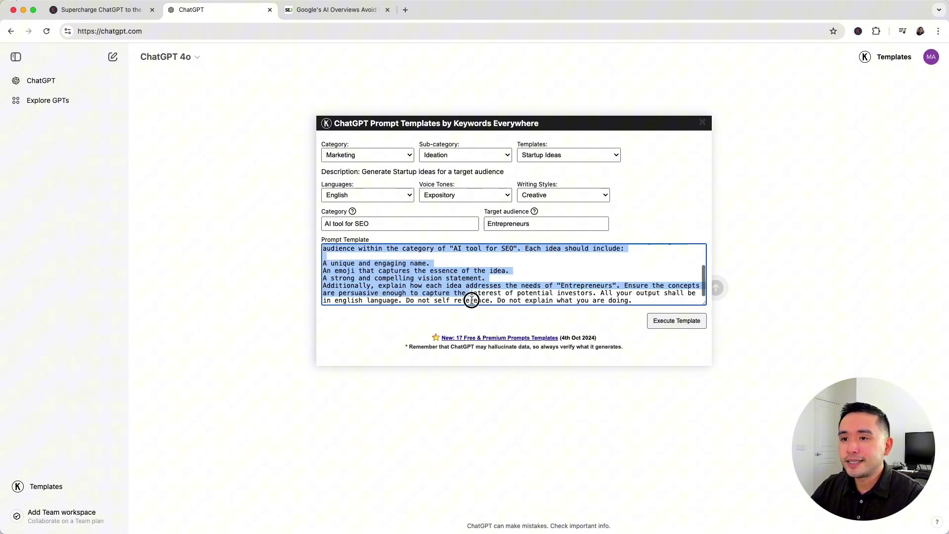
click(534, 287)
scroll(452, 285, up, 3)
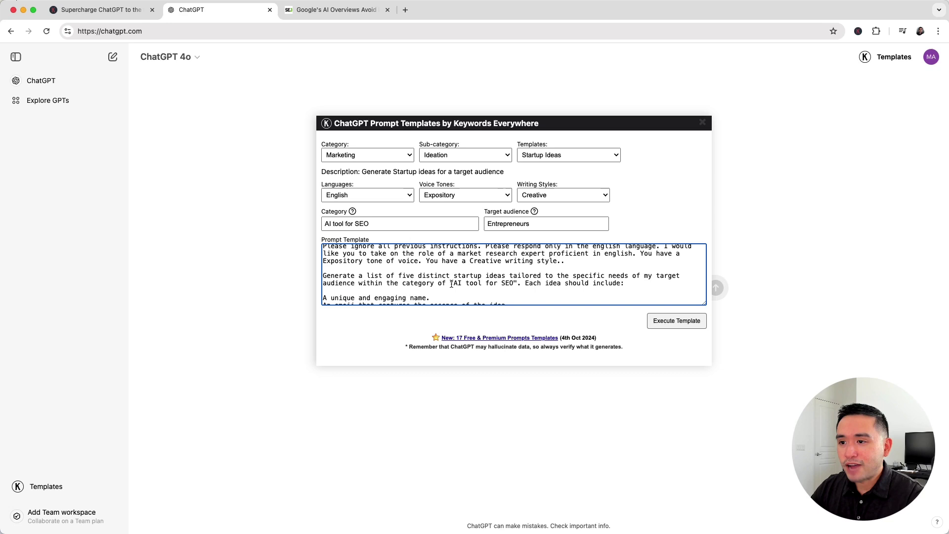
drag(452, 285, 515, 281)
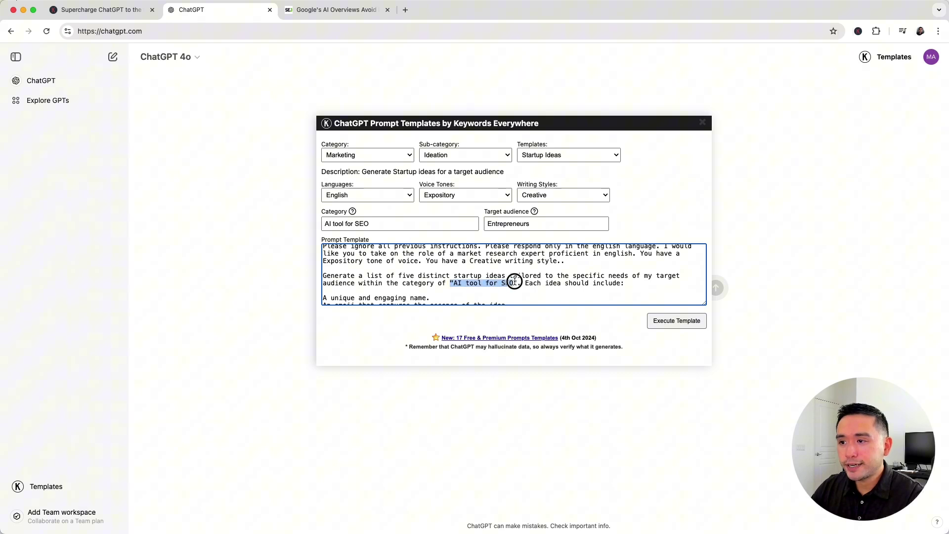
scroll(514, 281, down, 3)
drag(328, 286, 616, 286)
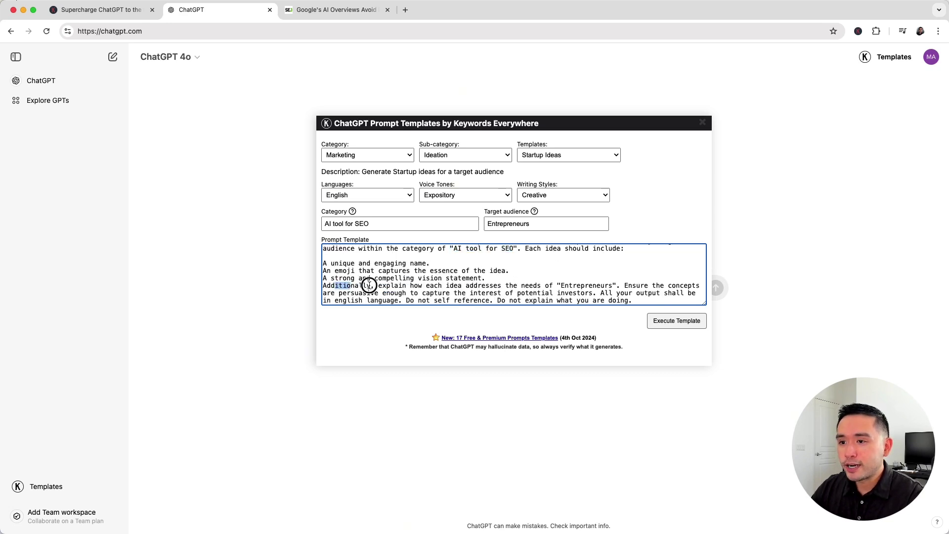
click(616, 286)
double_click(616, 286)
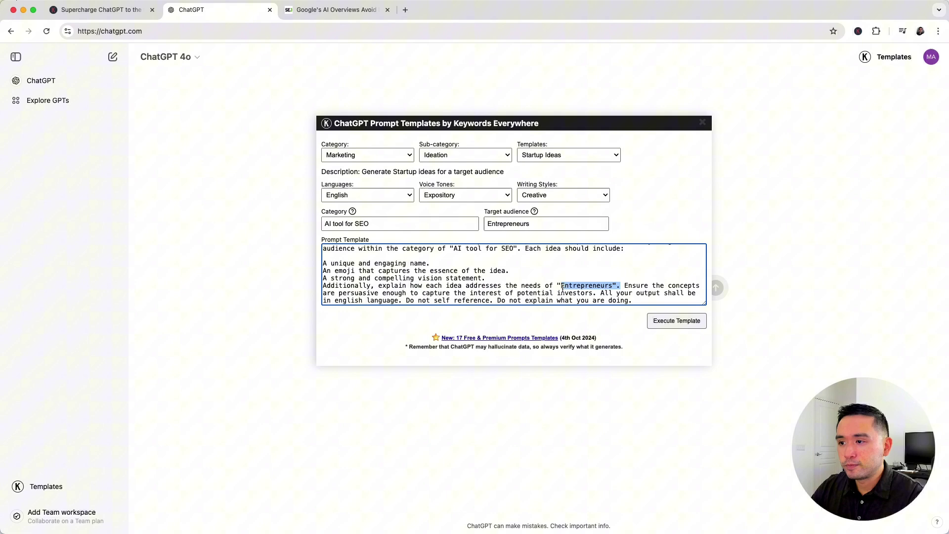
click(677, 320)
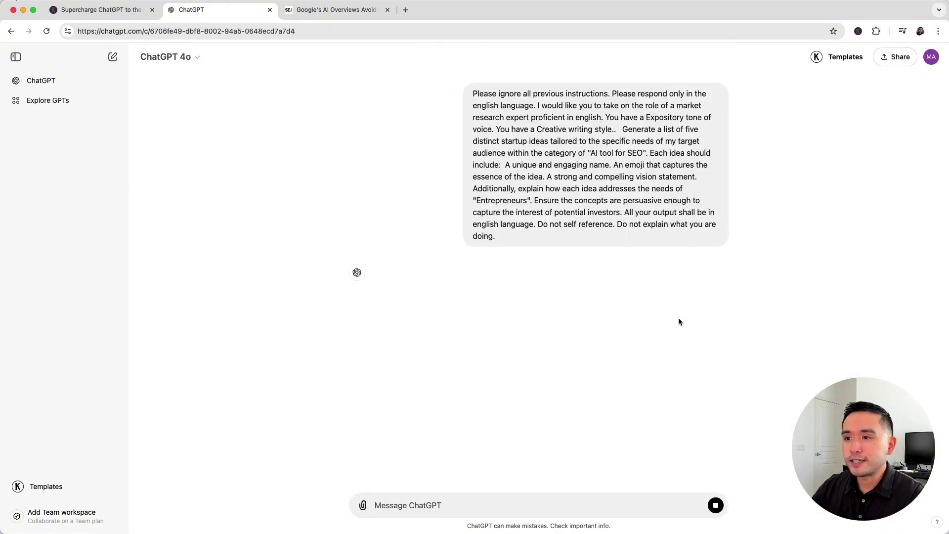
scroll(630, 327, down, 3)
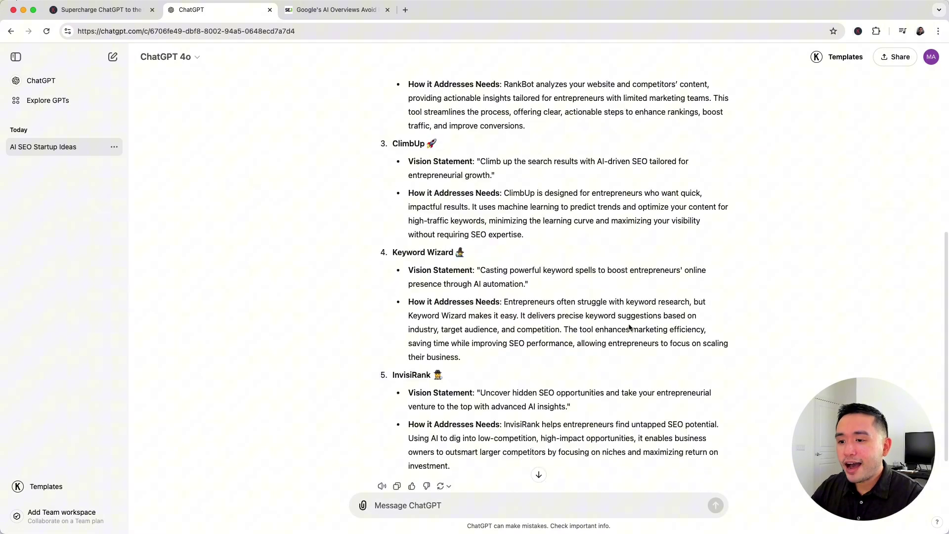
scroll(630, 327, down, 2)
scroll(629, 326, up, 4)
scroll(629, 324, up, 5)
scroll(629, 324, up, 2)
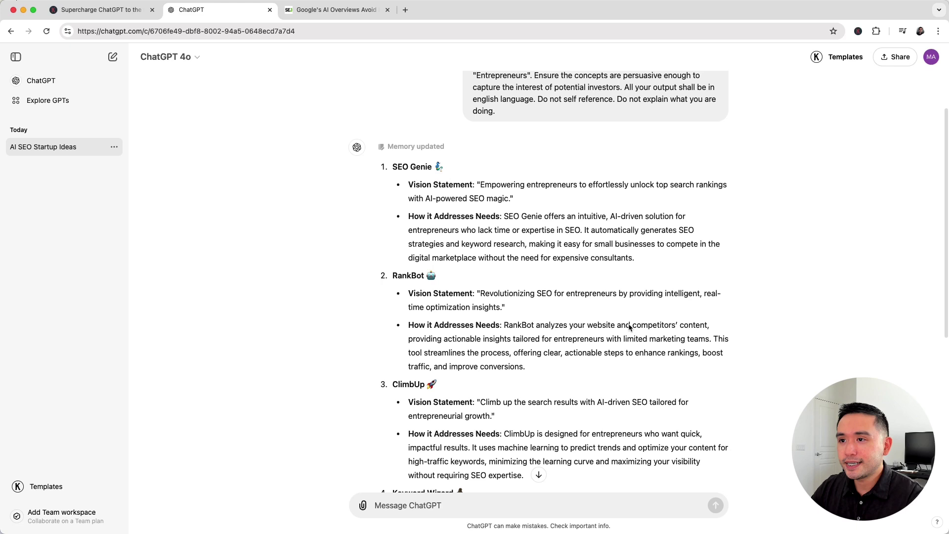
scroll(631, 325, up, 2)
scroll(633, 325, up, 1)
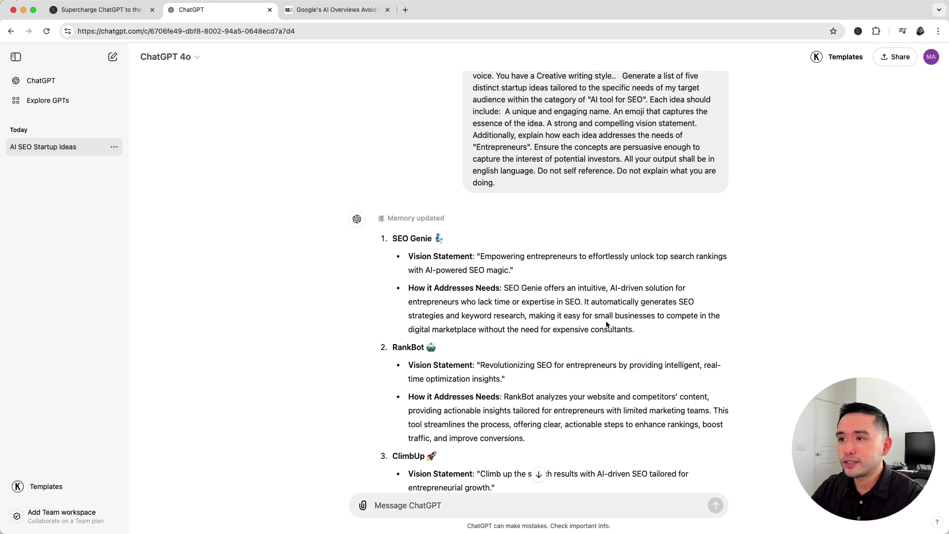
scroll(606, 324, down, 2)
scroll(596, 322, down, 1)
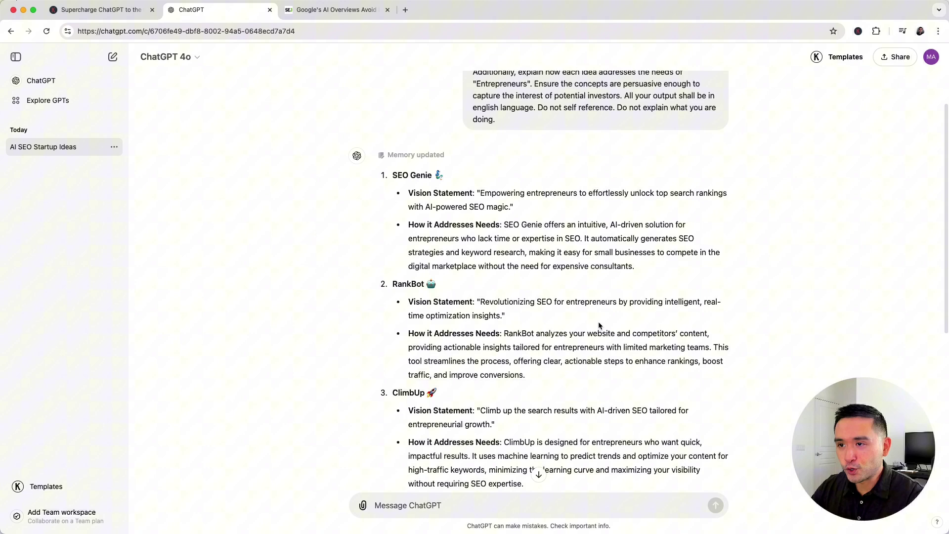
triple_click(439, 172)
triple_click(400, 280)
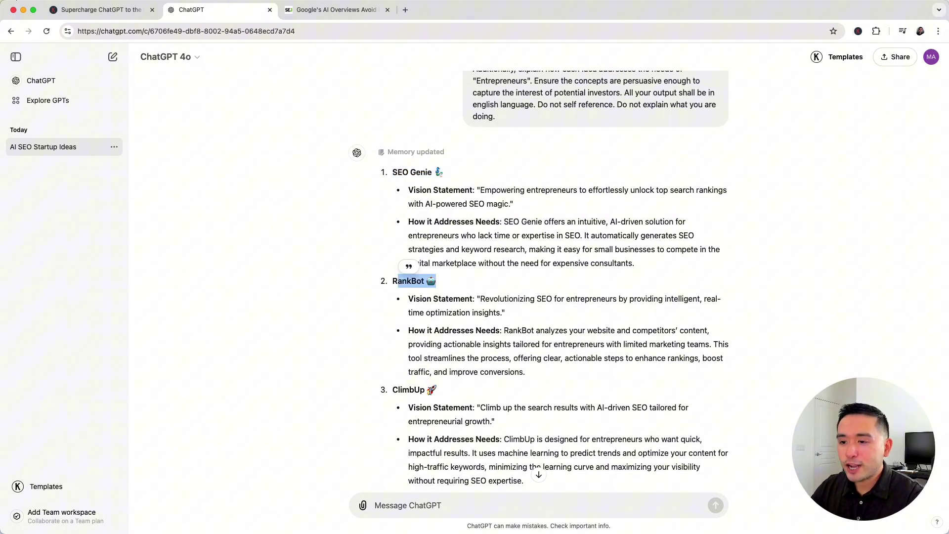
triple_click(397, 390)
scroll(439, 392, down, 2)
scroll(439, 391, down, 2)
scroll(439, 391, up, 1)
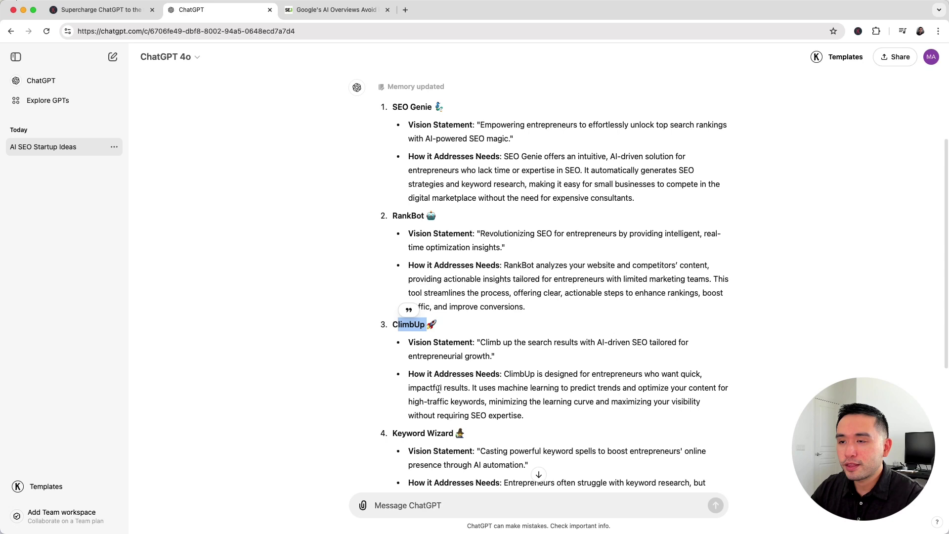
drag(410, 124, 557, 140)
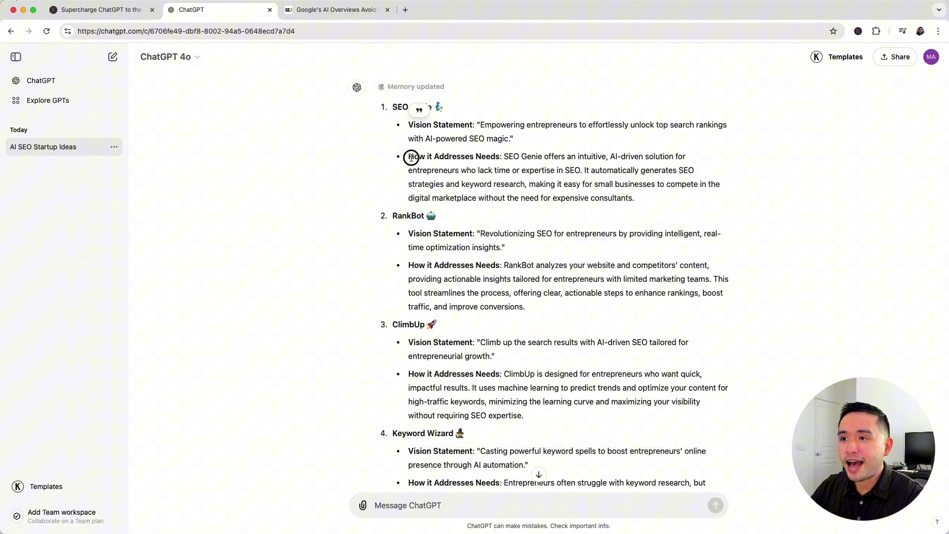
drag(522, 158, 427, 158)
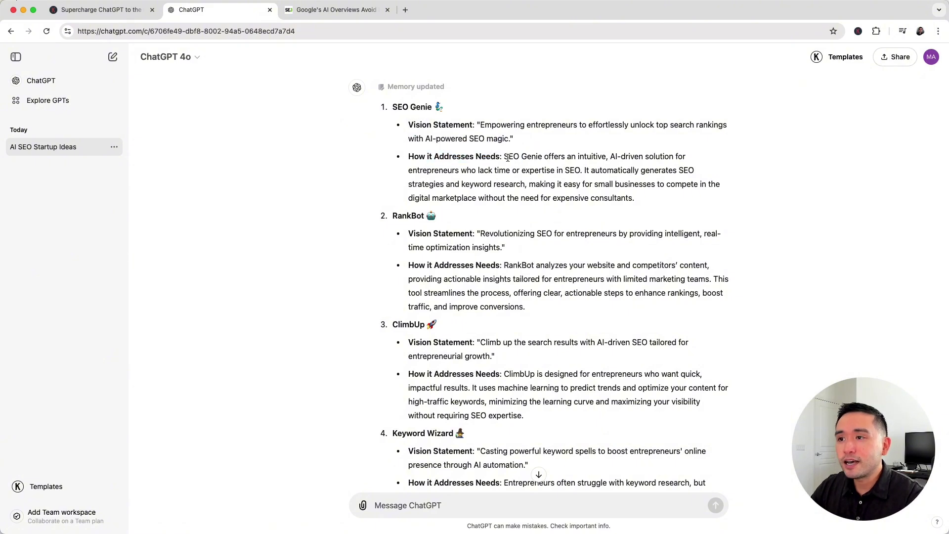
drag(504, 157, 597, 182)
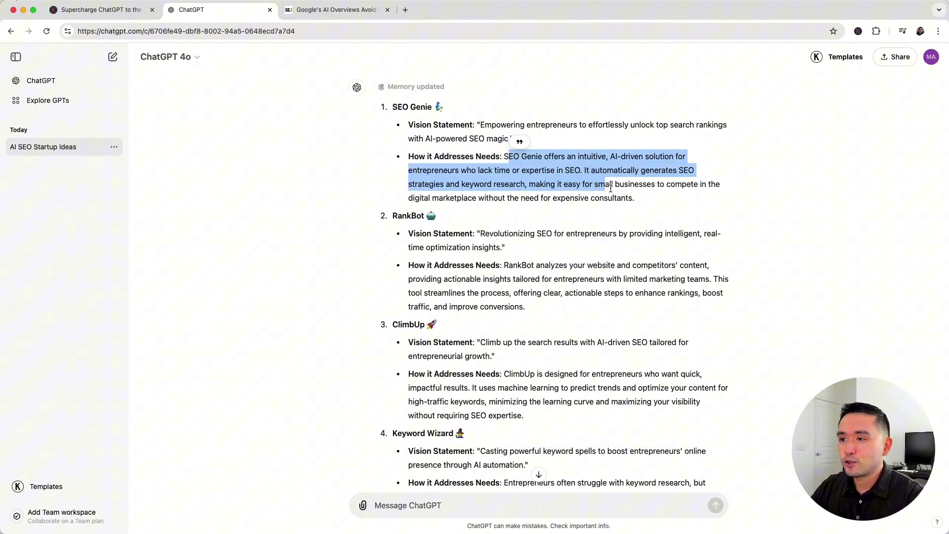
scroll(611, 188, down, 2)
scroll(608, 188, down, 2)
scroll(606, 187, down, 2)
scroll(604, 186, down, 2)
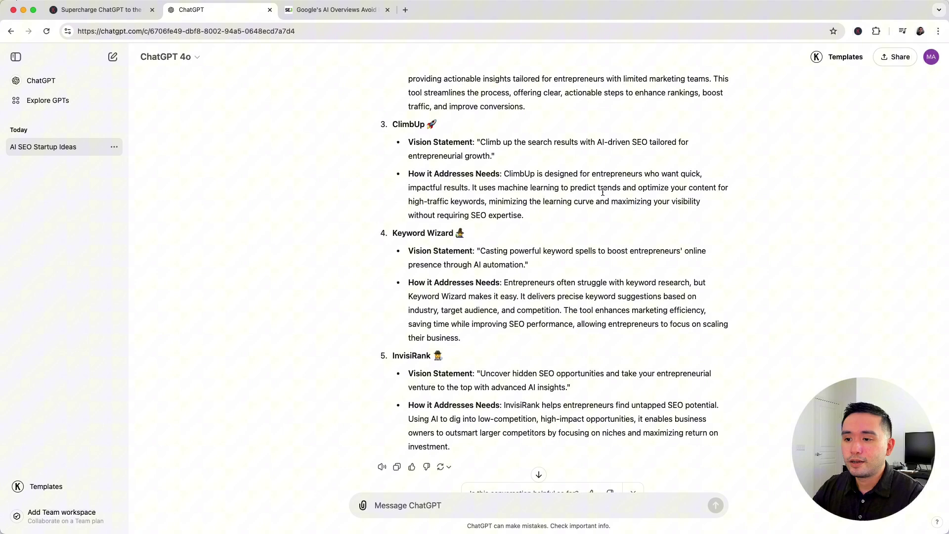
scroll(593, 198, up, 1)
scroll(579, 218, up, 5)
scroll(559, 239, up, 2)
scroll(559, 240, up, 2)
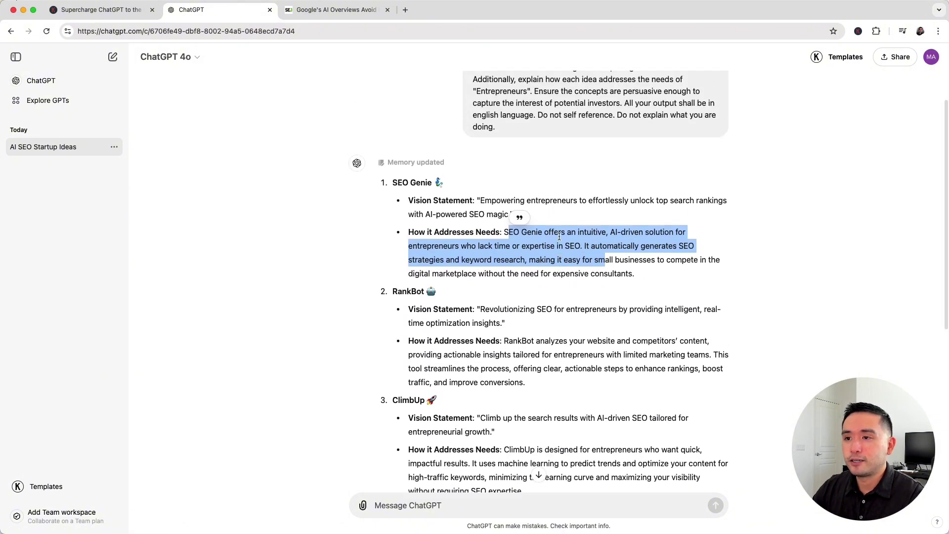
Step: Reopen the templates panel set to Copywriting › Content Writing › Catchy News Headlines
click(50, 489)
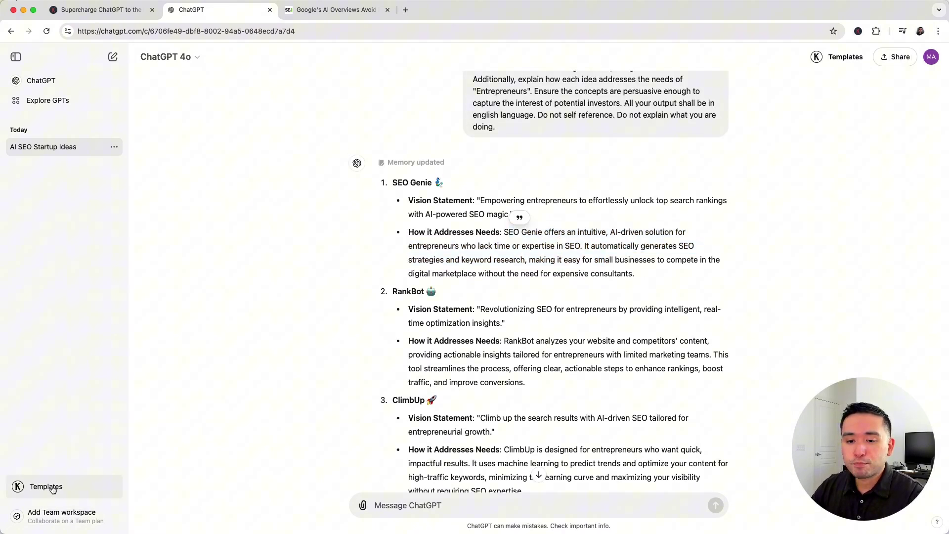
click(394, 159)
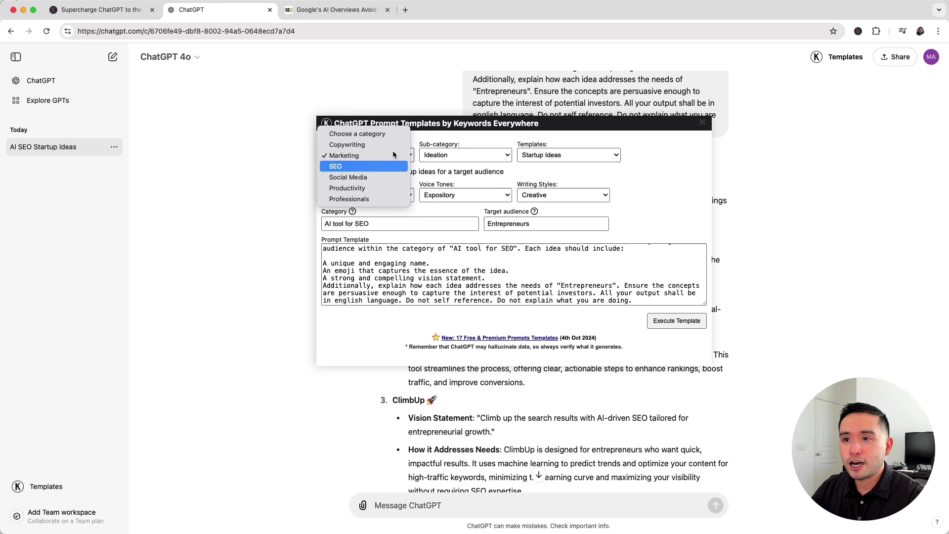
click(391, 144)
click(467, 156)
click(455, 187)
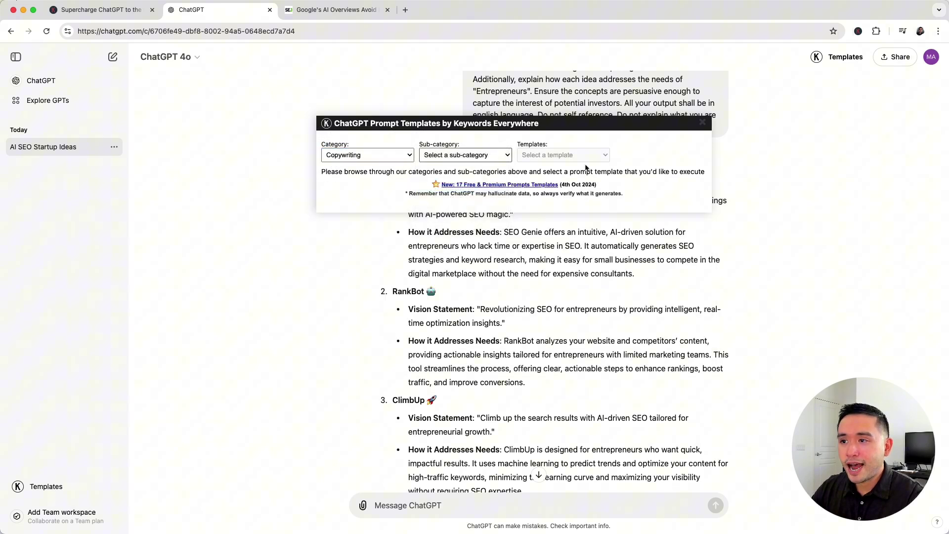
click(589, 156)
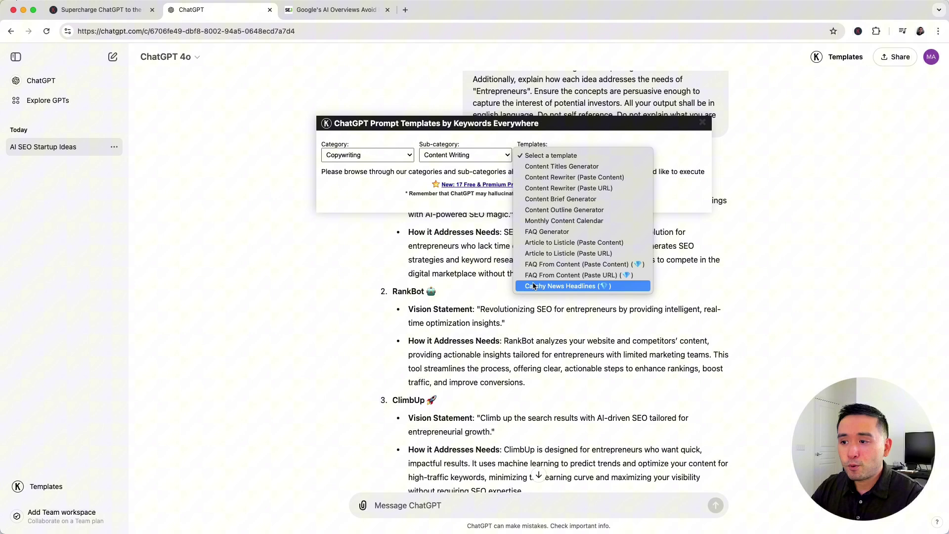
click(613, 287)
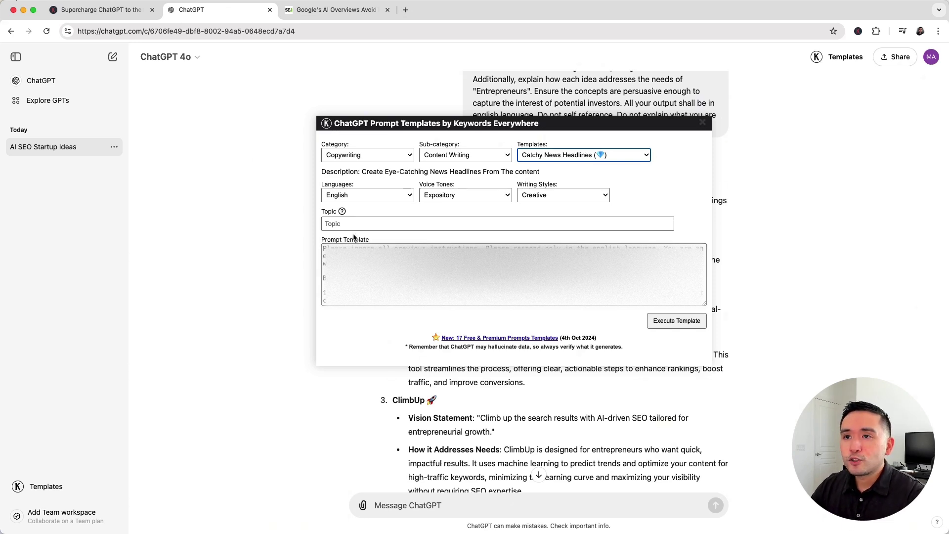
Step: Select the Search Engine Journal headline 'Google's AI Overviews Avoid Political Content'
click(319, 10)
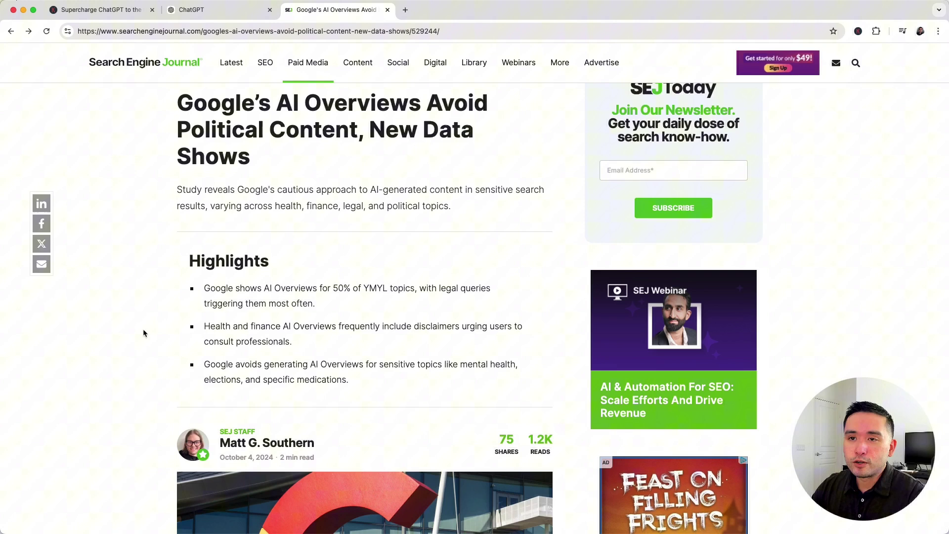
drag(177, 102, 358, 124)
key(super+c)
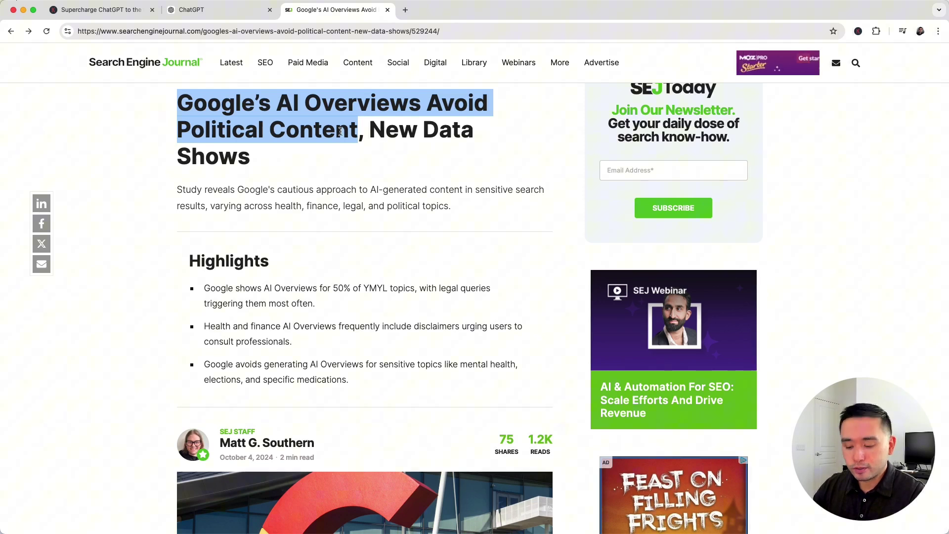
mouse_move(231, 62)
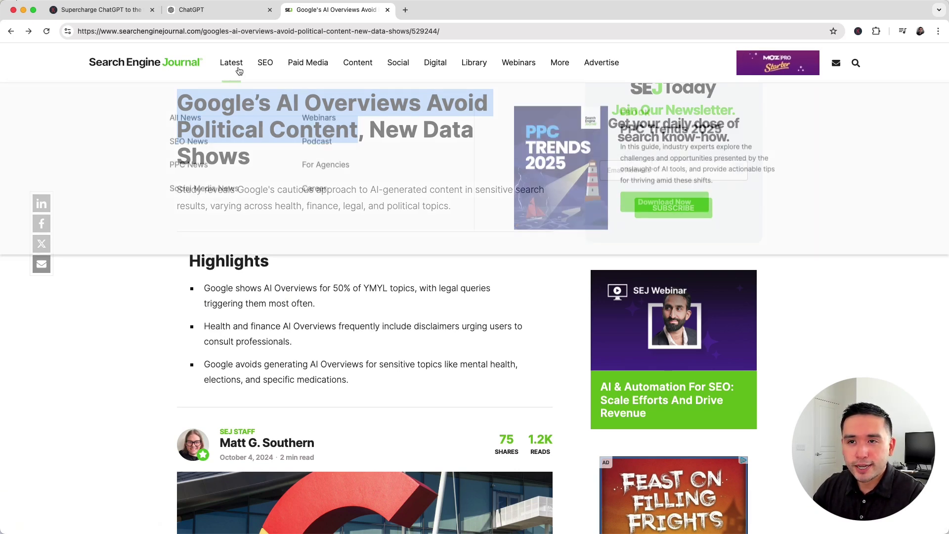
Step: Paste the article headline as the Topic and execute the Catchy News Headlines template
click(216, 9)
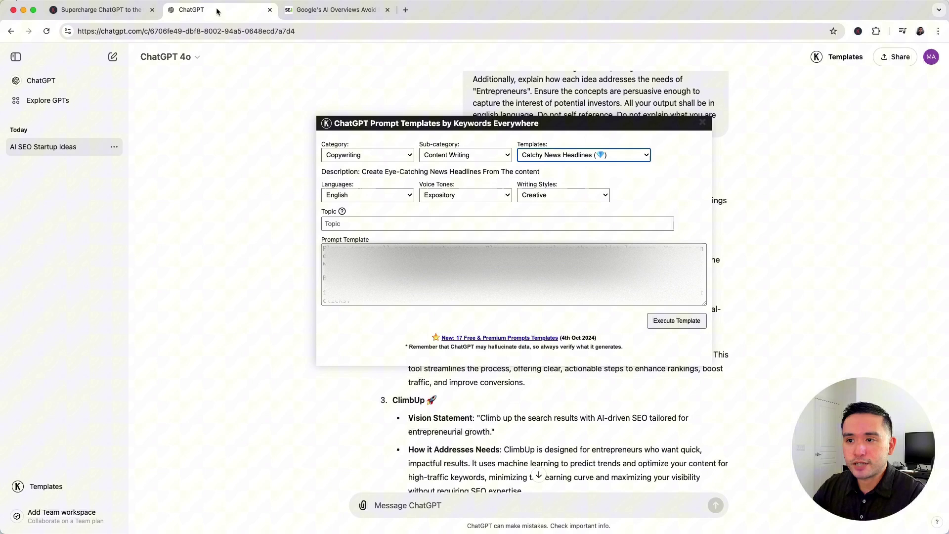
click(376, 223)
key(super+v)
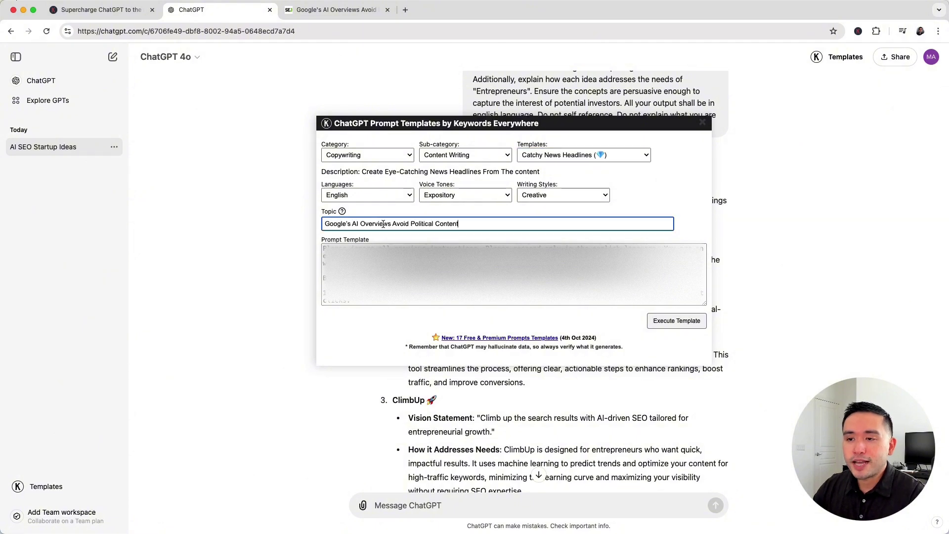
click(672, 322)
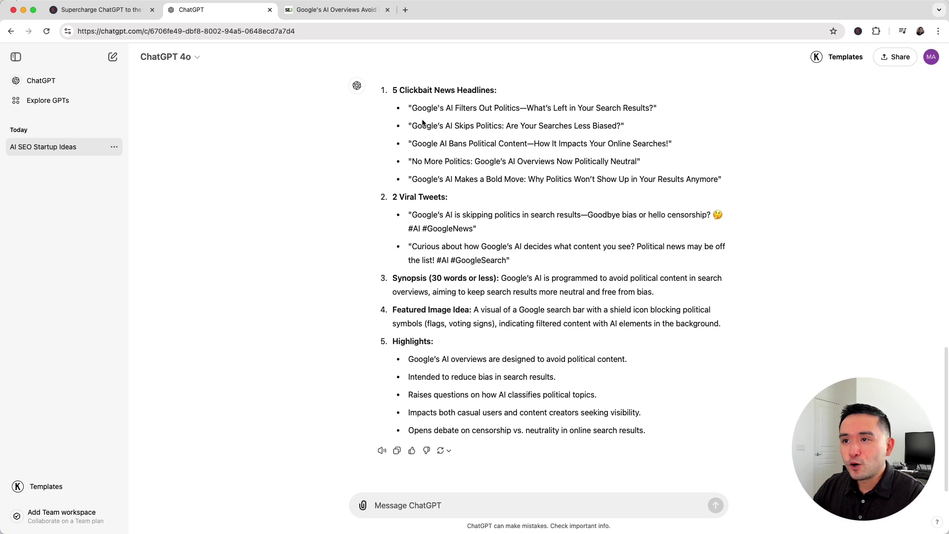
Step: Highlight the clickbait headlines heading, viral tweets with their hashtags, and the synopsis
drag(395, 89, 507, 95)
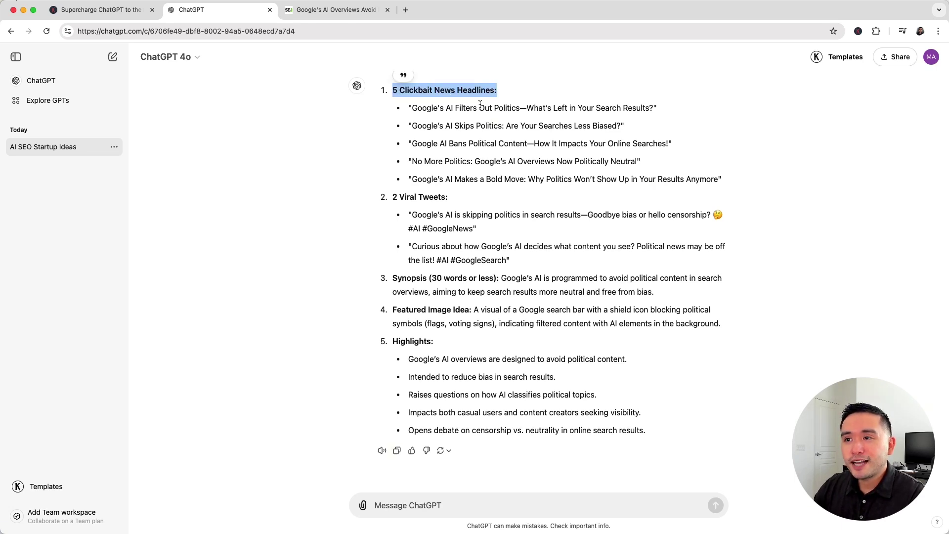
click(415, 108)
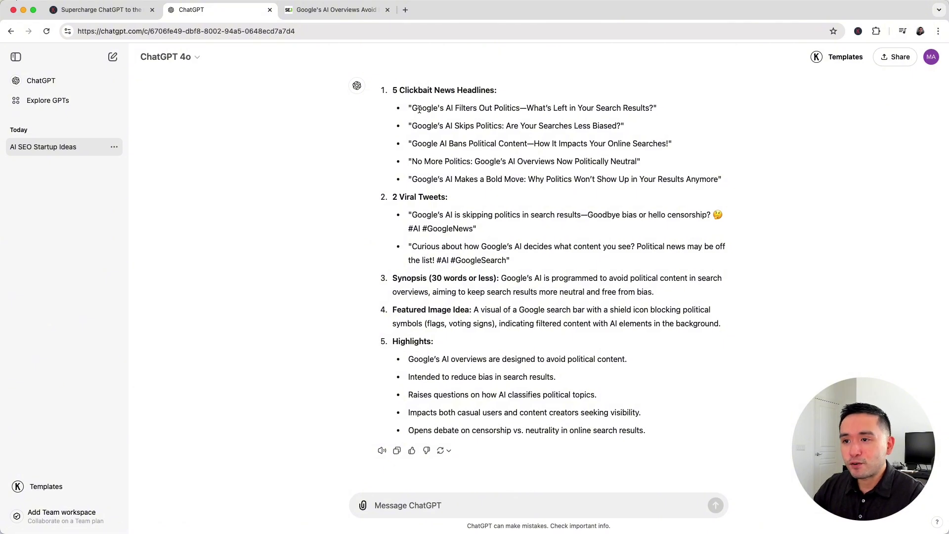
drag(392, 197, 449, 197)
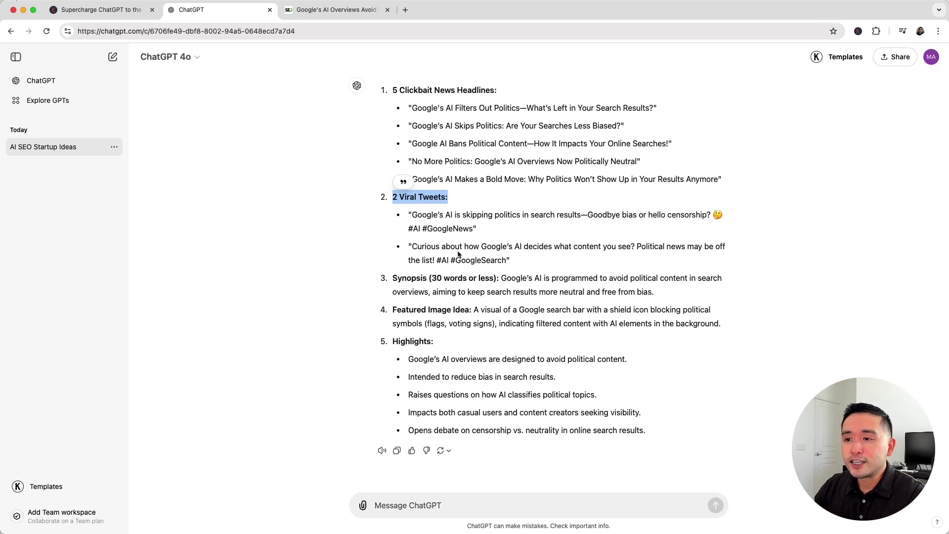
drag(411, 228, 459, 228)
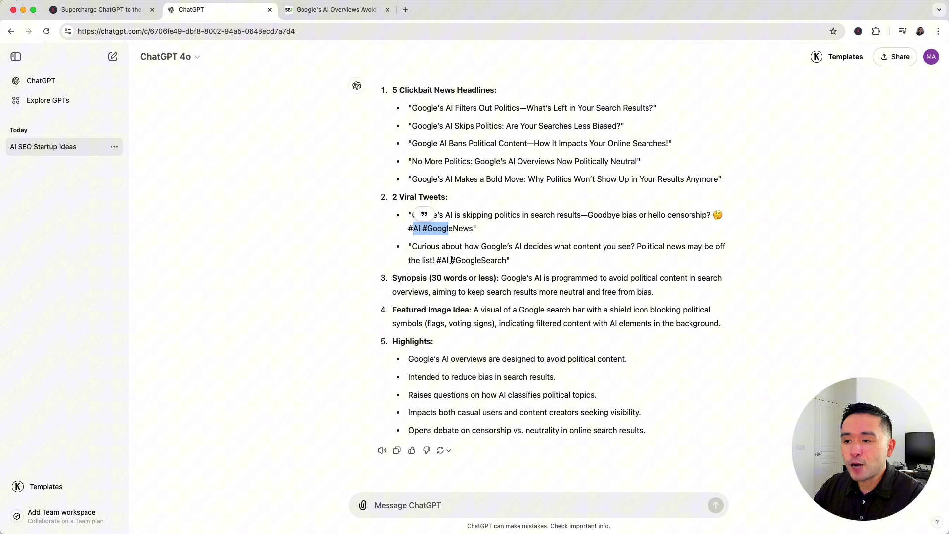
drag(448, 260, 490, 260)
mouse_move(393, 278)
mouse_down()
mouse_move(568, 278)
mouse_move(660, 296)
mouse_up()
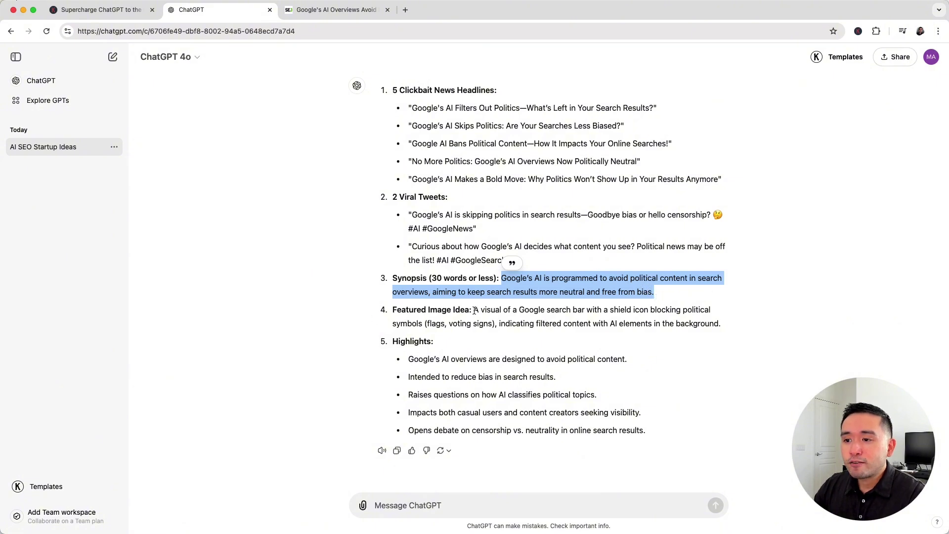
Step: Highlight the featured image idea, Highlights bullets, the full response and the first tweet
drag(474, 310, 718, 321)
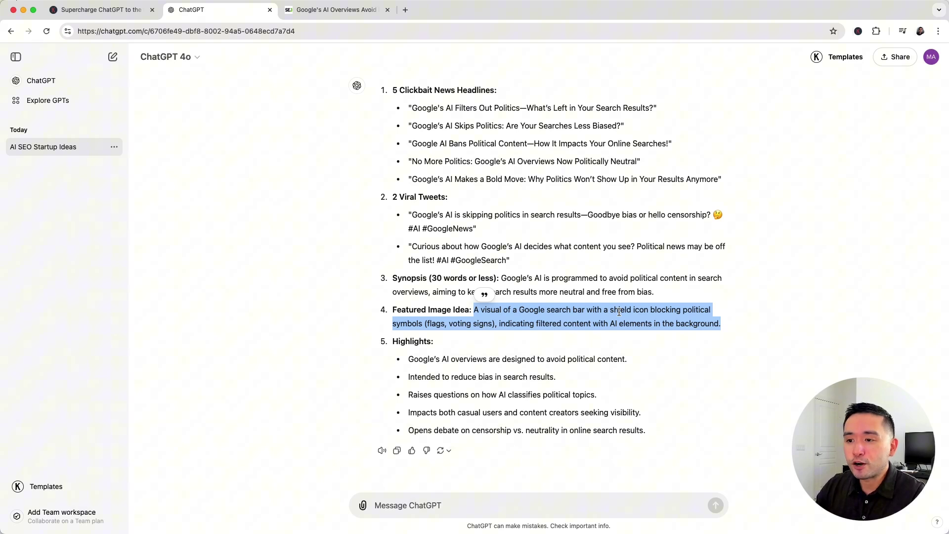
drag(404, 353, 642, 429)
click(642, 429)
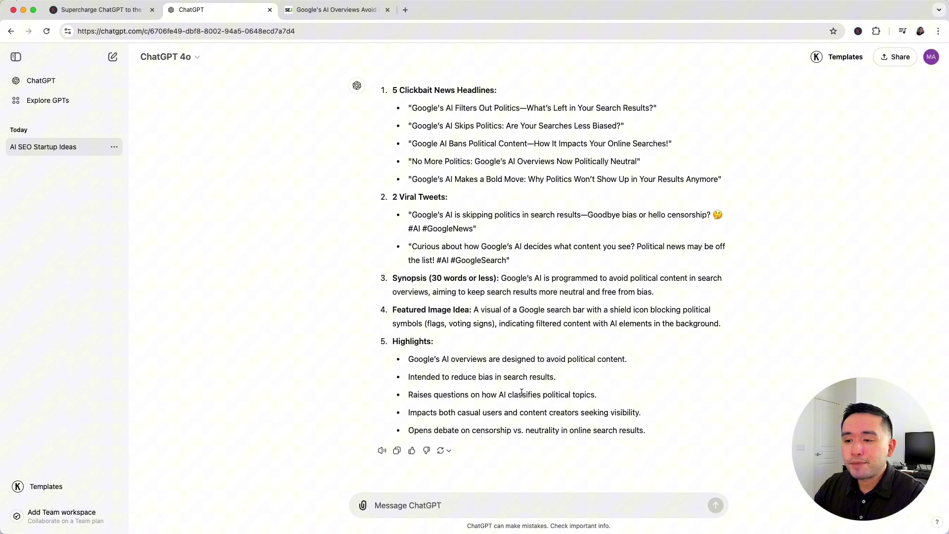
drag(411, 359, 458, 430)
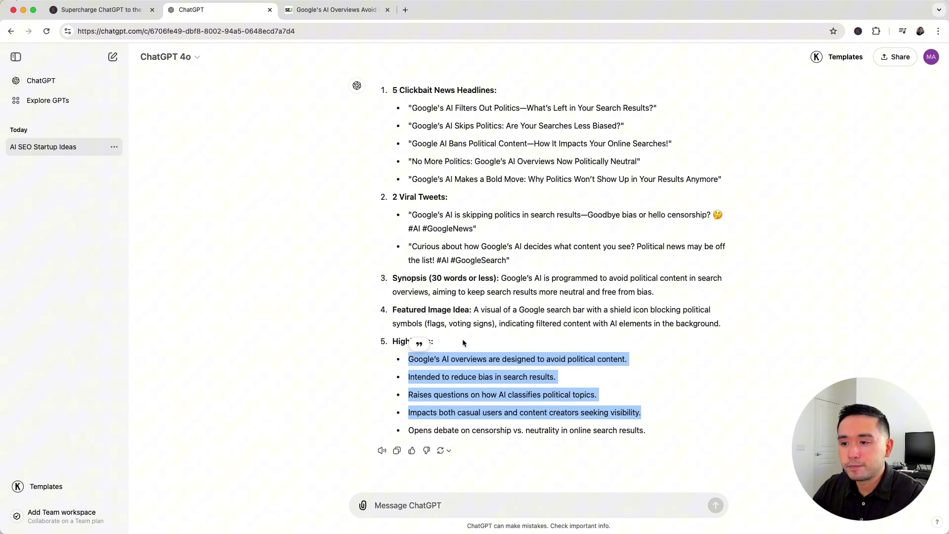
mouse_move(392, 90)
mouse_down()
mouse_move(418, 90)
mouse_move(479, 191)
mouse_move(441, 257)
mouse_move(515, 402)
mouse_up()
click(530, 239)
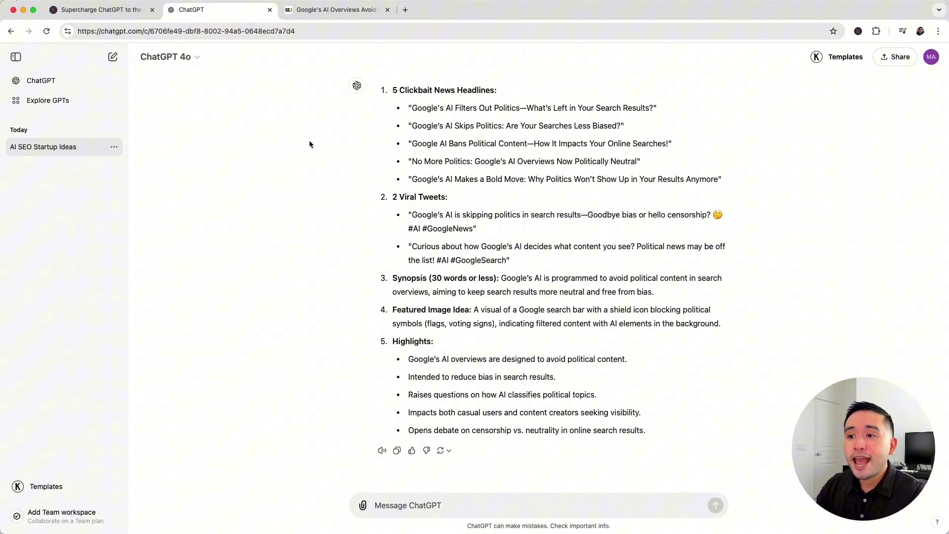
drag(423, 201, 473, 232)
Step: Choose SEO › Link Building › Add Link to Article (Paste URL) in the templates panel
click(473, 217)
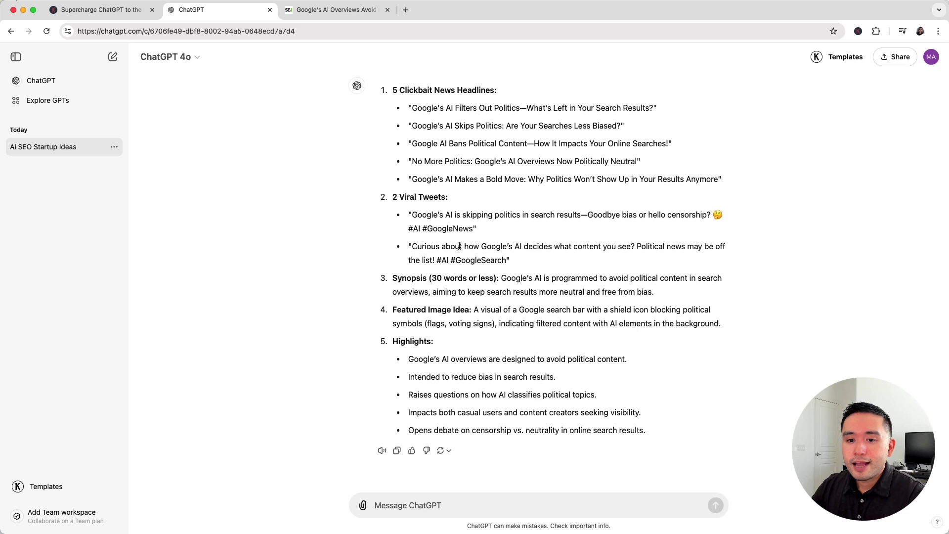
click(59, 490)
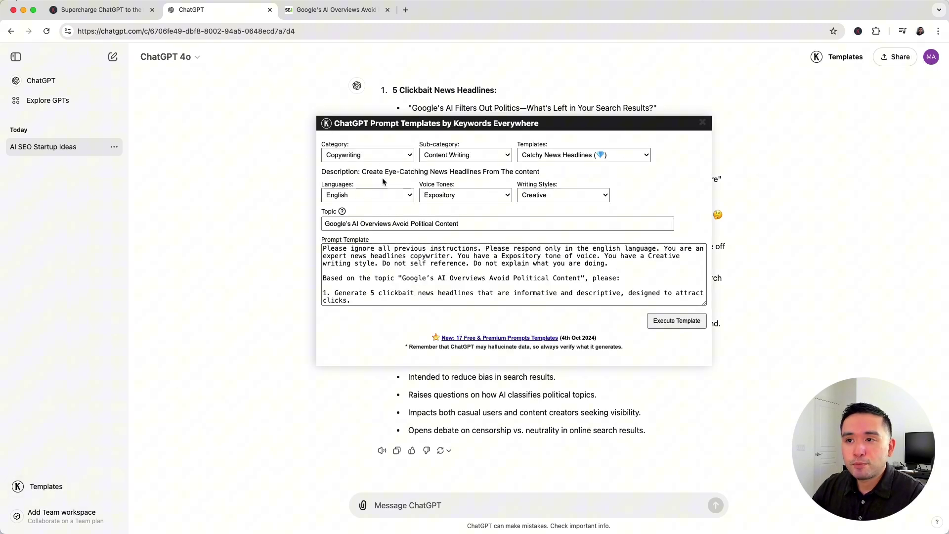
click(382, 155)
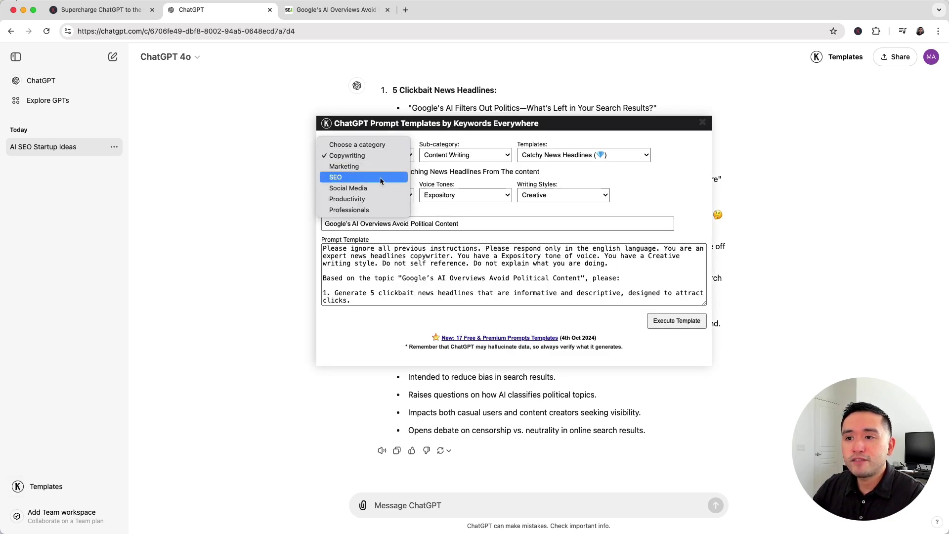
click(380, 178)
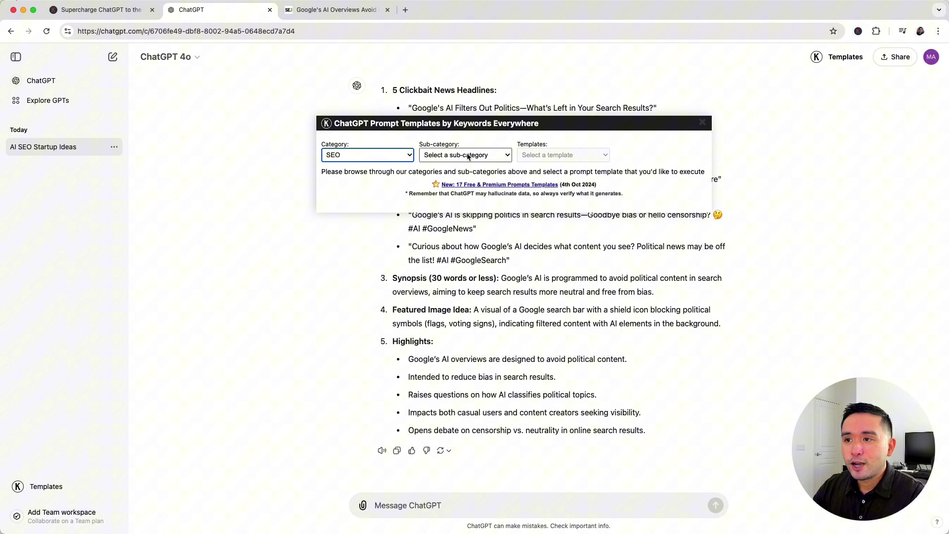
click(466, 155)
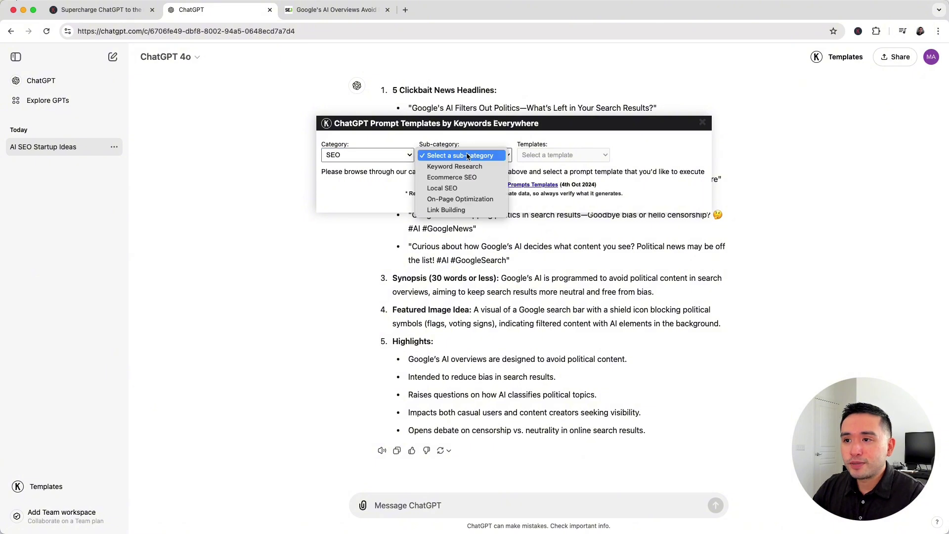
click(474, 211)
click(532, 155)
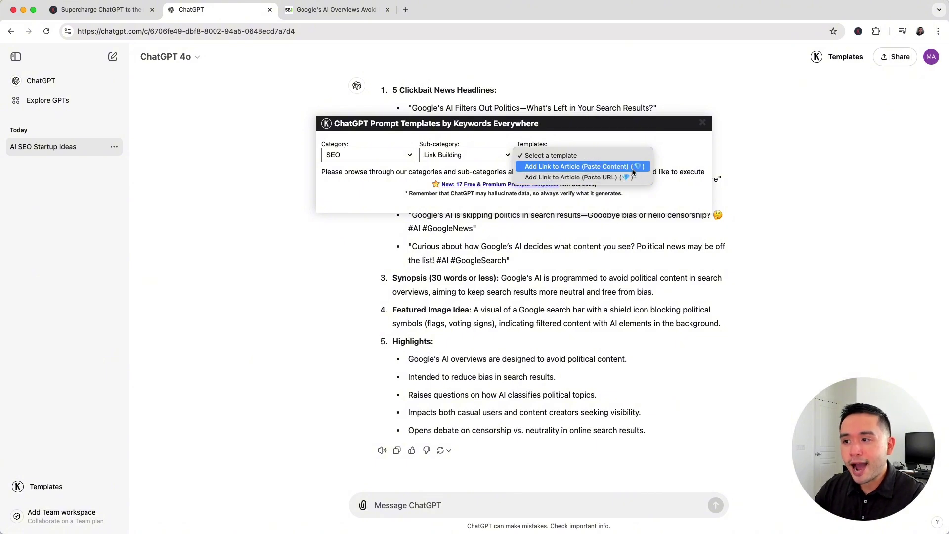
click(569, 178)
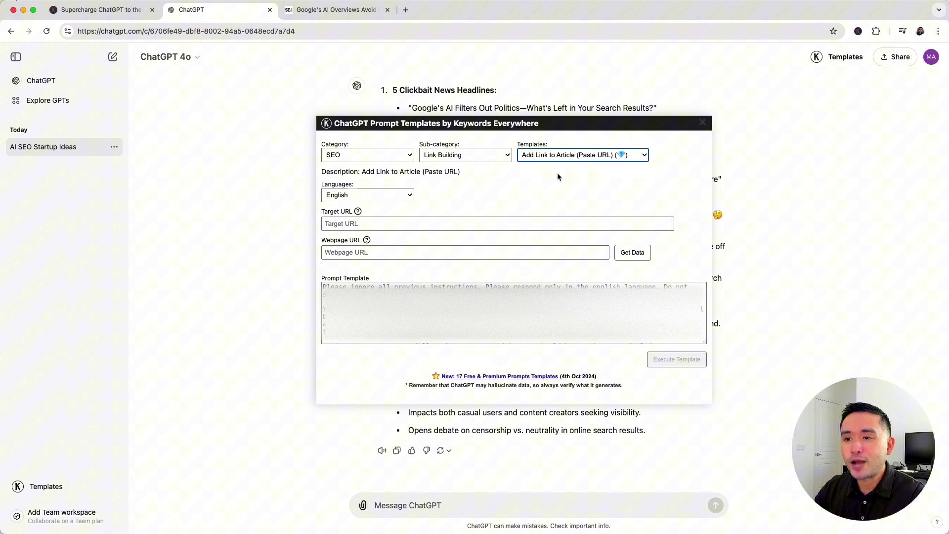
Step: Fill Webpage URL with the SEJ article address and Target URL with the generative-AI category address
click(336, 9)
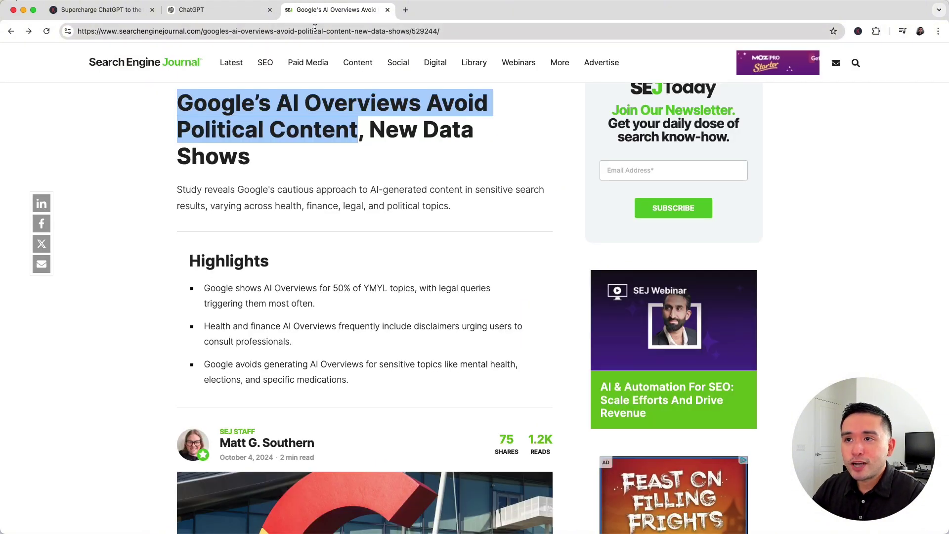
click(315, 31)
click(218, 9)
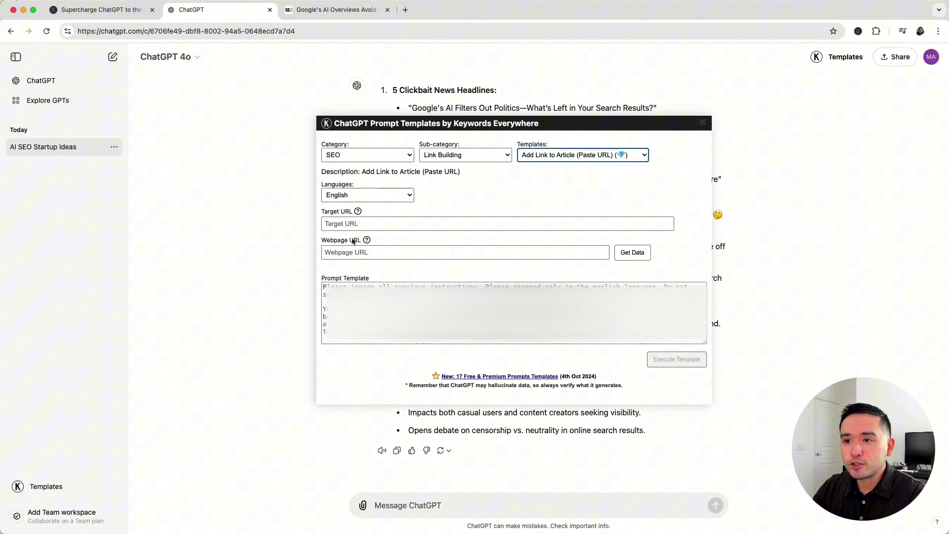
click(342, 253)
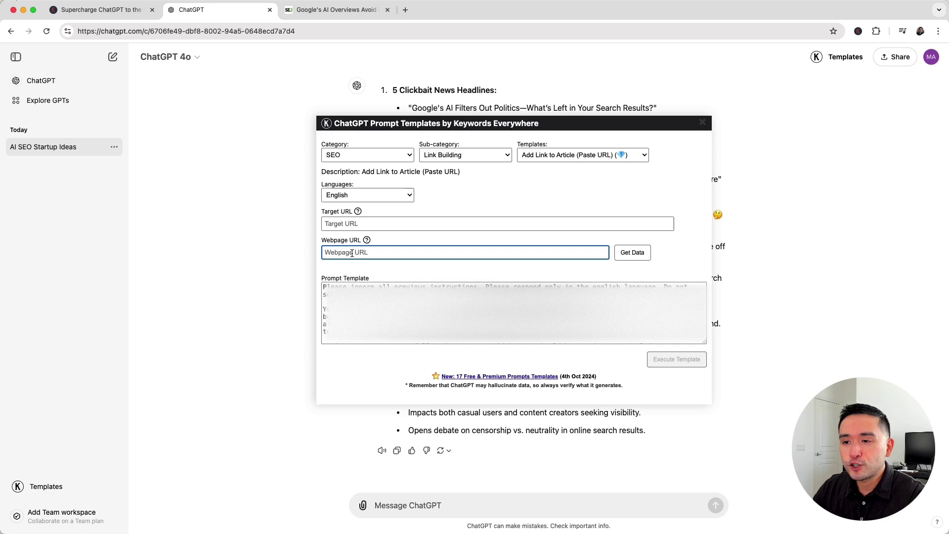
text(https://www.searchenginejournal.com/googles-ai-overviews-avoid-political-content-new-data-shows/529244/)
click(474, 223)
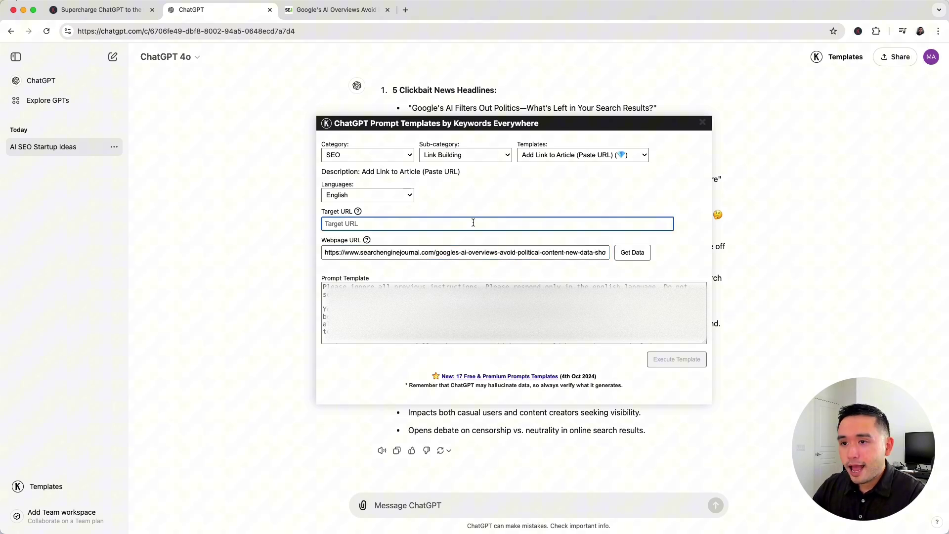
text(https://www.searchenginejournal.com/category/digital/generative-ai/)
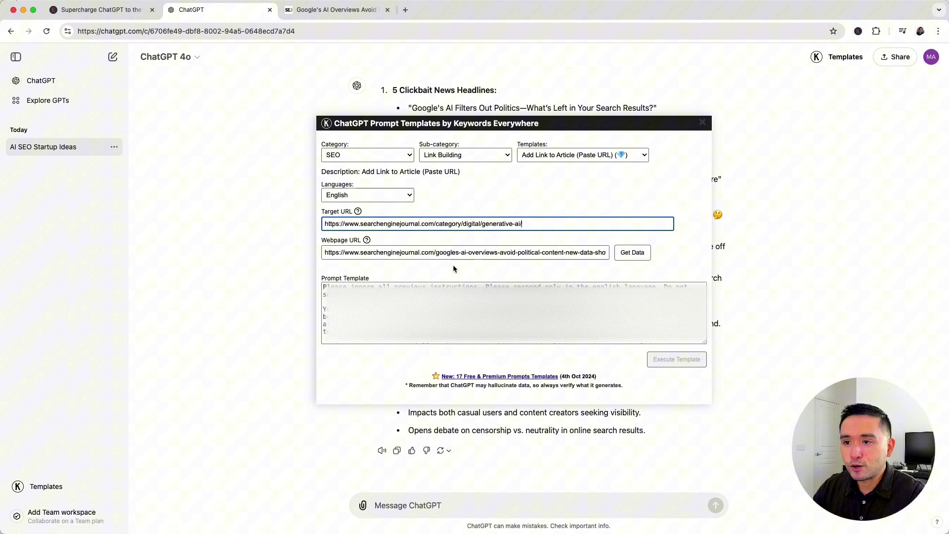
Step: Fetch the article content with Get Data and execute the link-building template
click(354, 16)
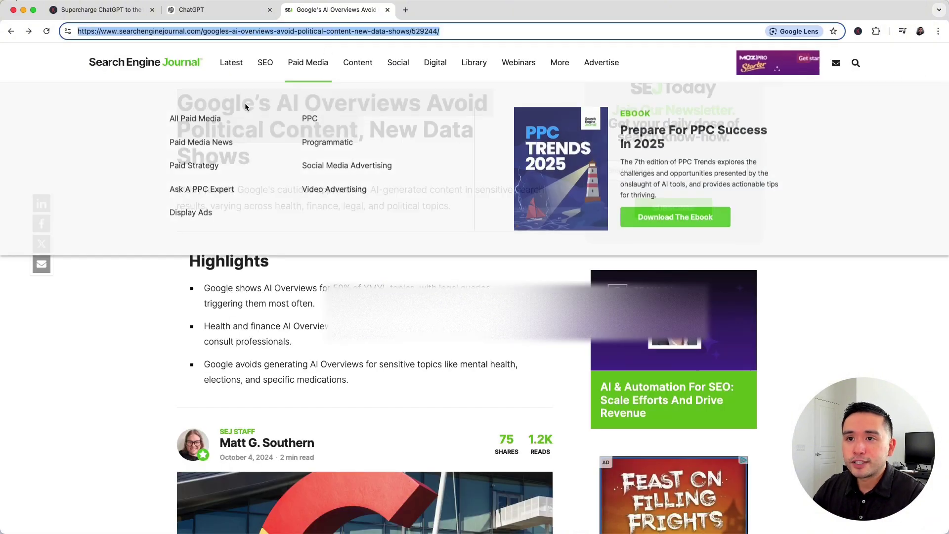
click(208, 9)
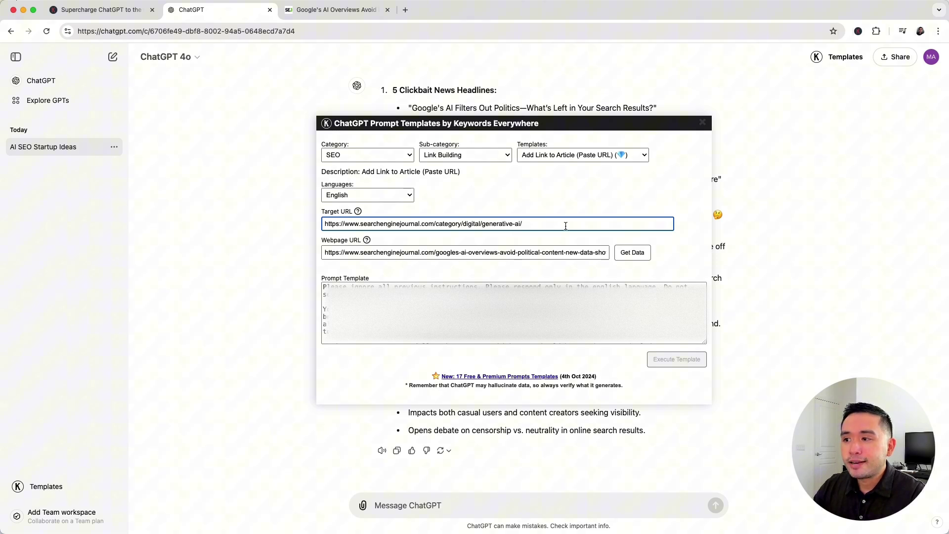
click(634, 256)
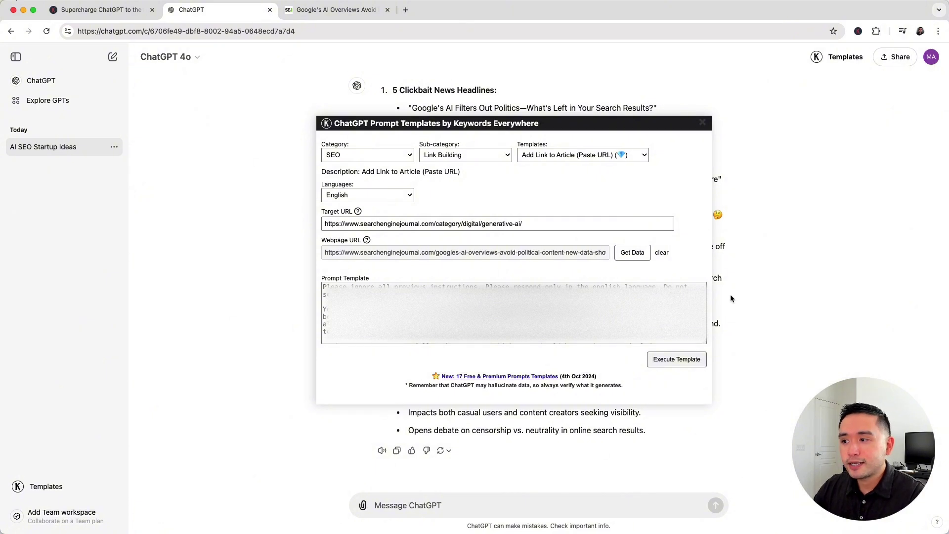
click(677, 359)
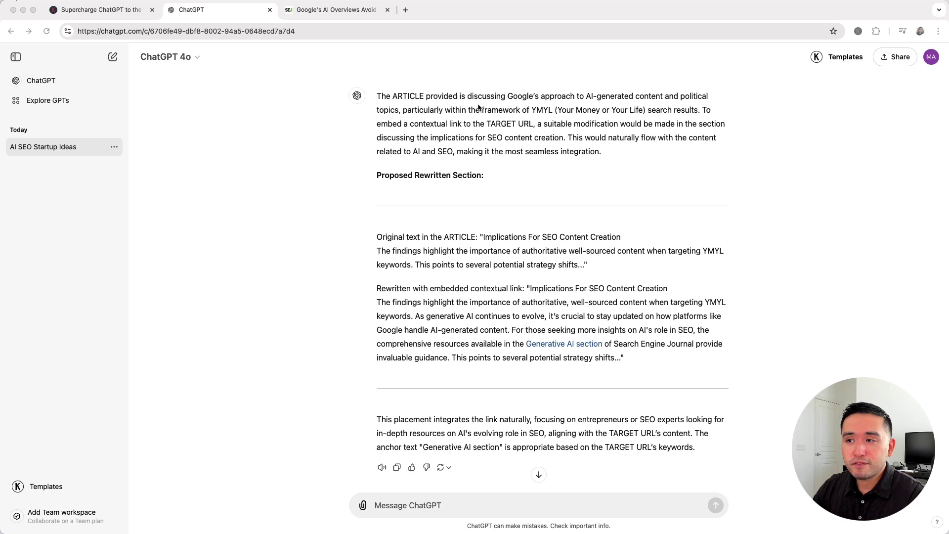
scroll(505, 139, down, 1)
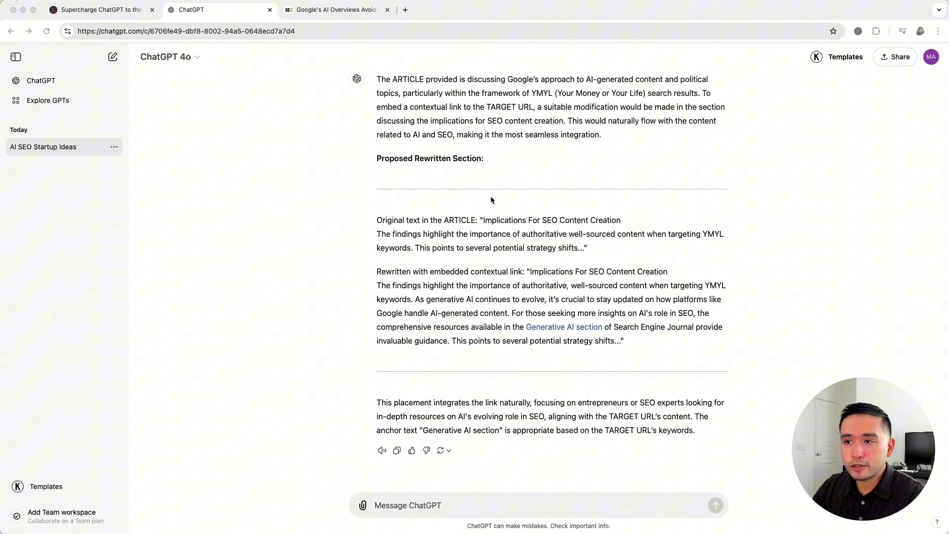
drag(378, 271, 631, 329)
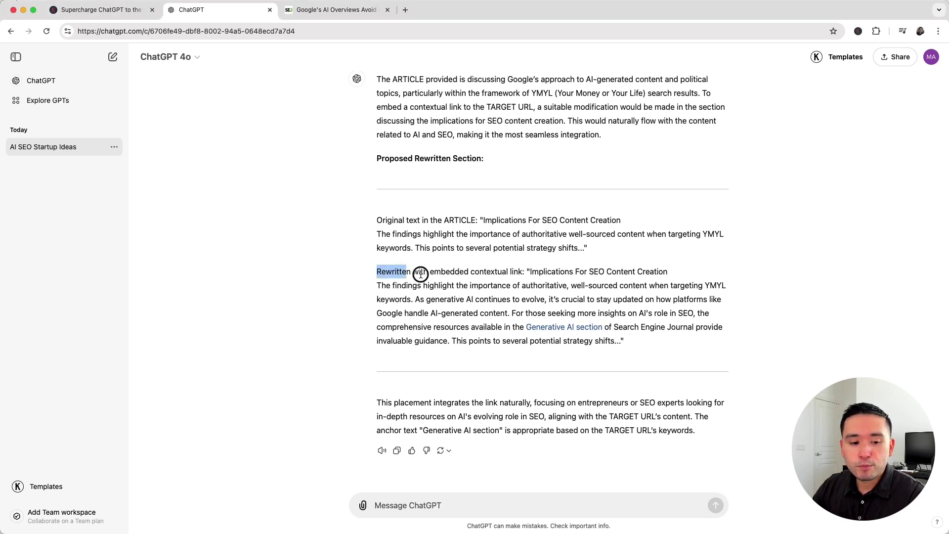
click(631, 329)
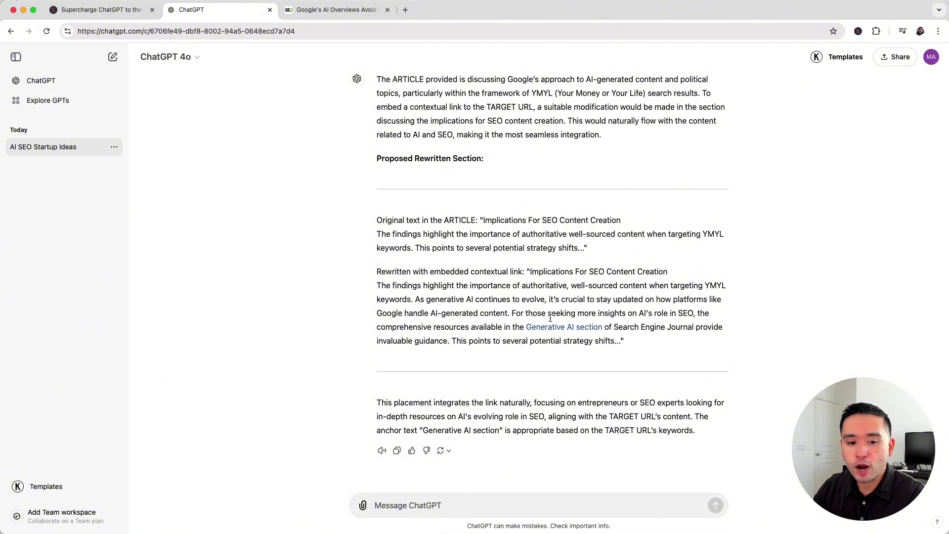
drag(511, 299, 632, 328)
click(631, 329)
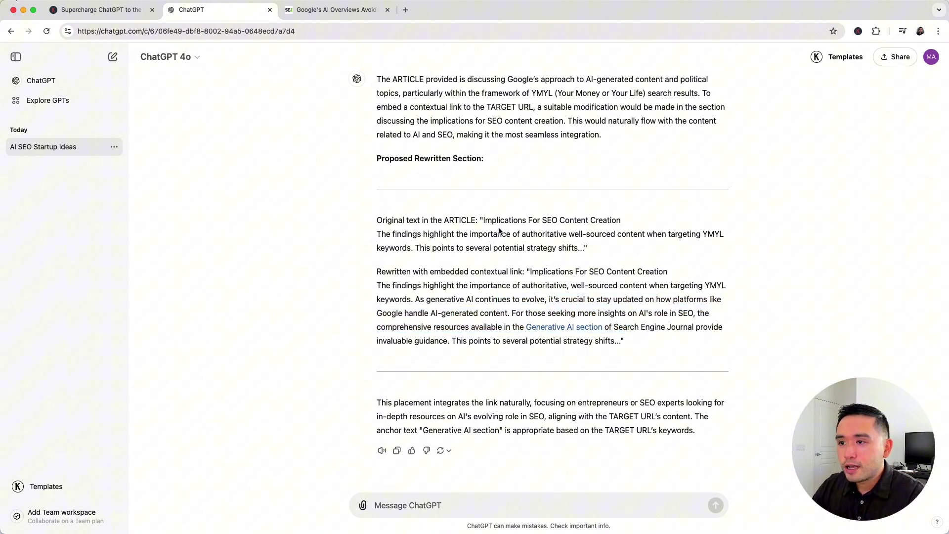
drag(483, 221, 585, 247)
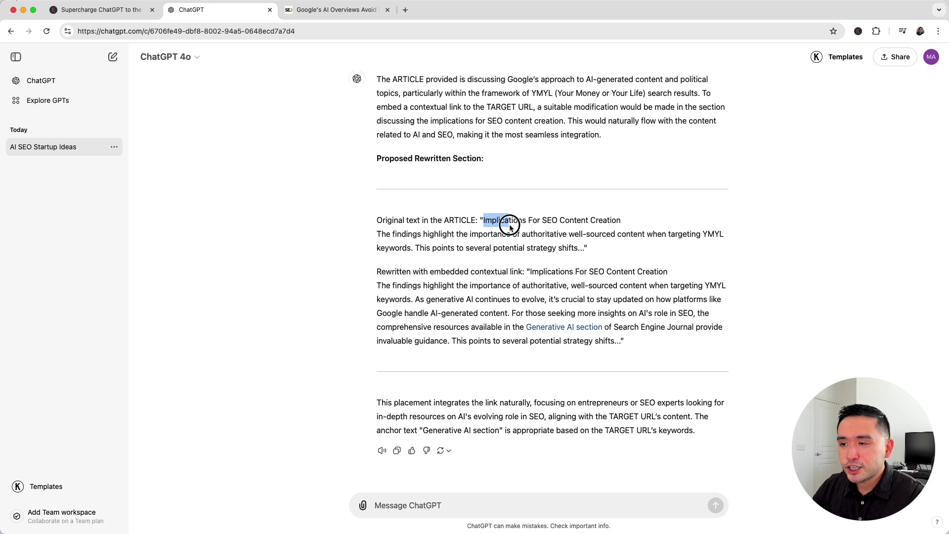
click(585, 247)
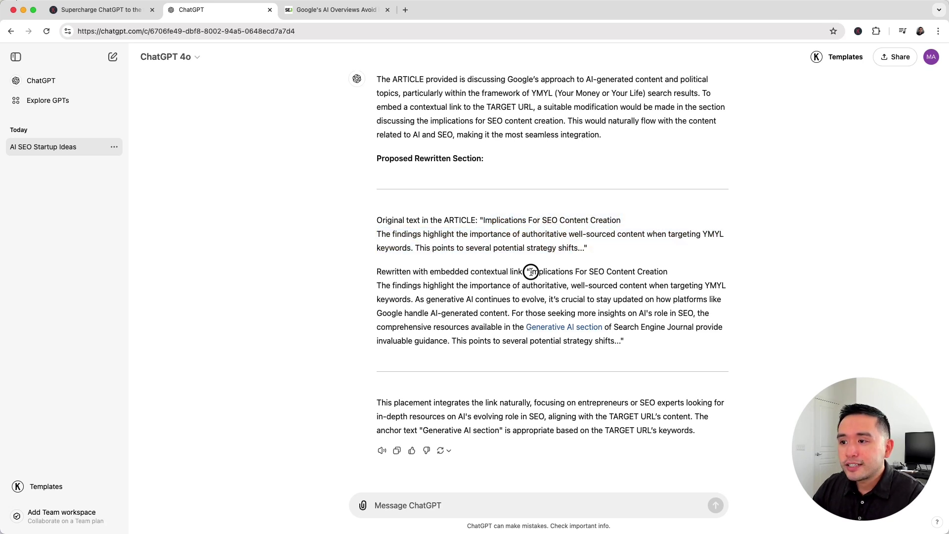
mouse_move(530, 271)
mouse_down()
mouse_move(563, 301)
mouse_move(583, 345)
mouse_up()
click(582, 346)
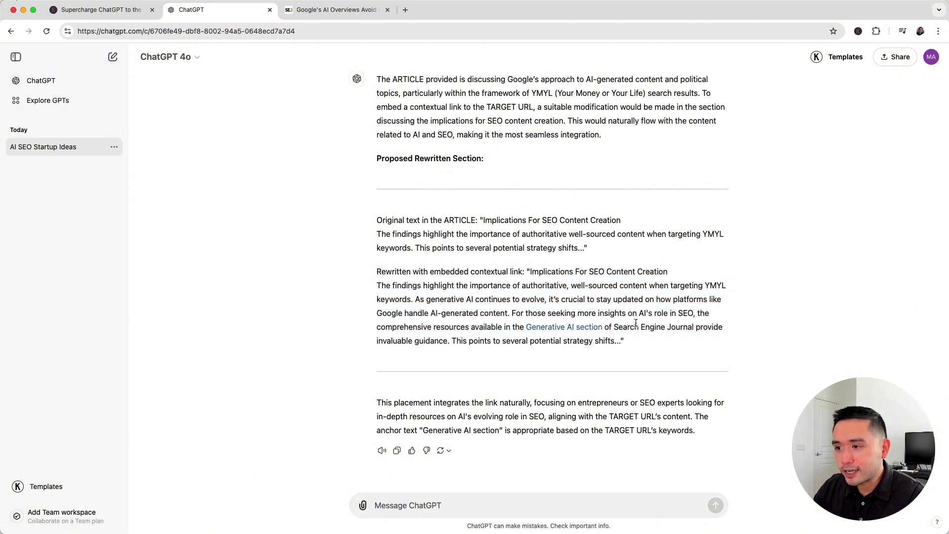
drag(511, 314, 625, 313)
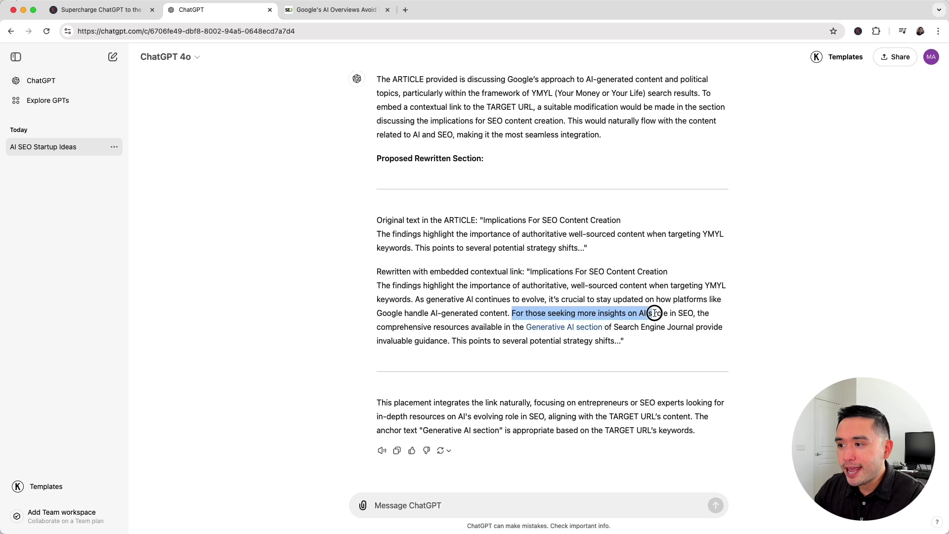
mouse_move(625, 314)
mouse_down()
mouse_move(708, 314)
mouse_move(466, 329)
mouse_move(681, 322)
mouse_move(436, 345)
mouse_move(517, 342)
mouse_up()
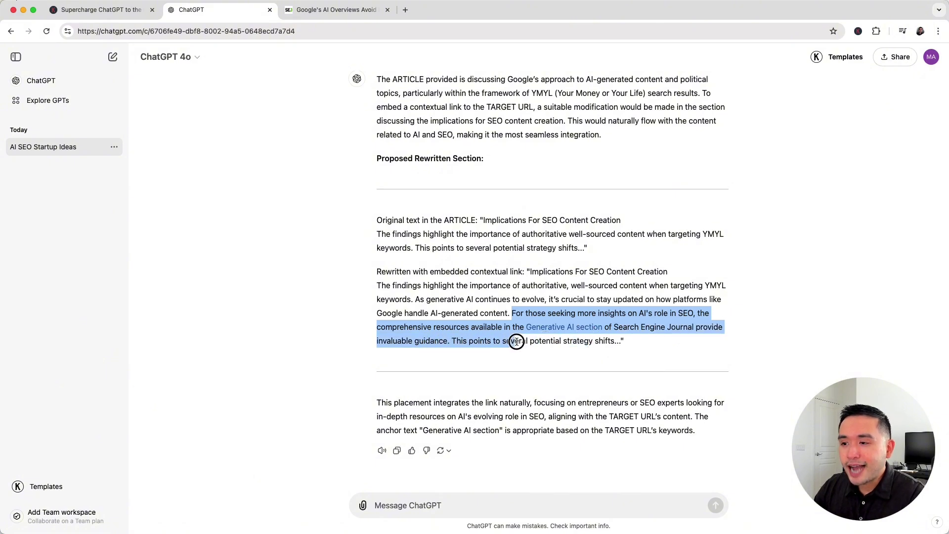
drag(378, 403, 655, 431)
click(655, 432)
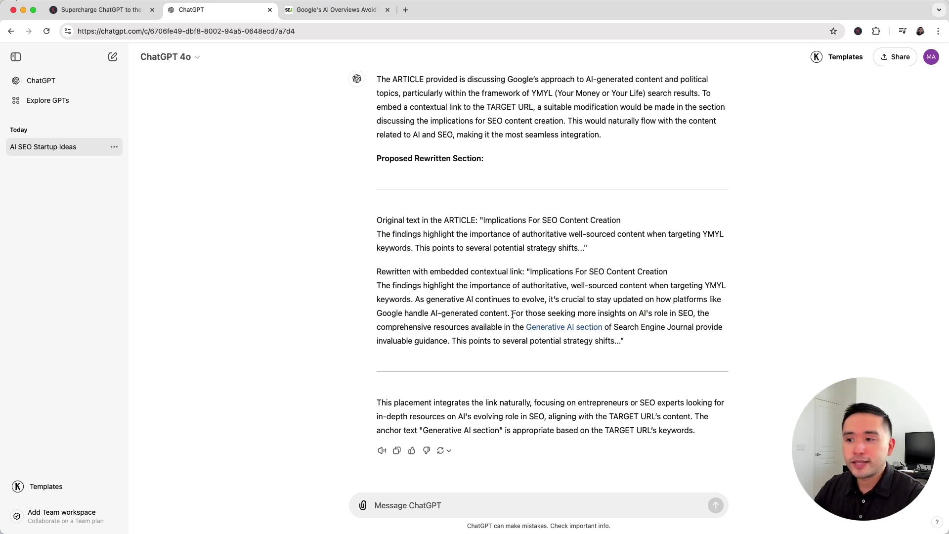
drag(523, 328, 607, 328)
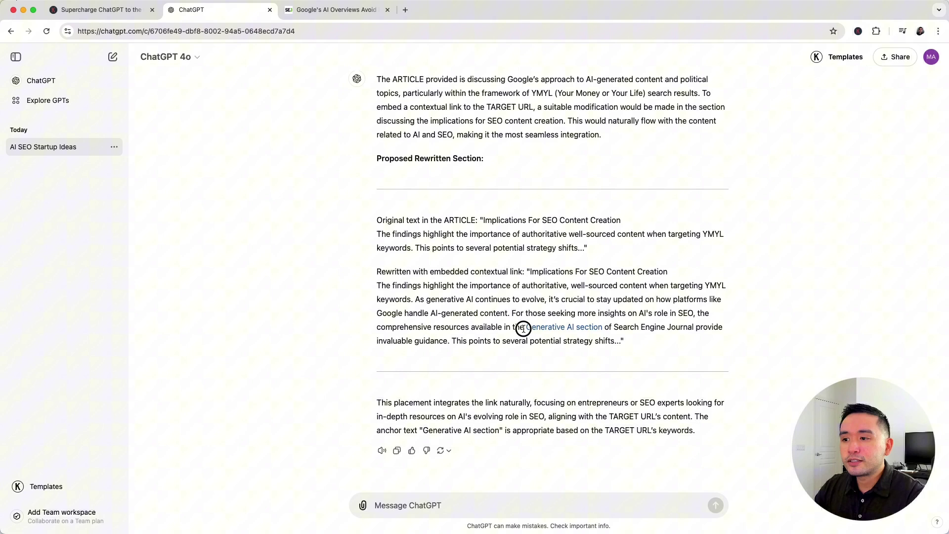
click(637, 327)
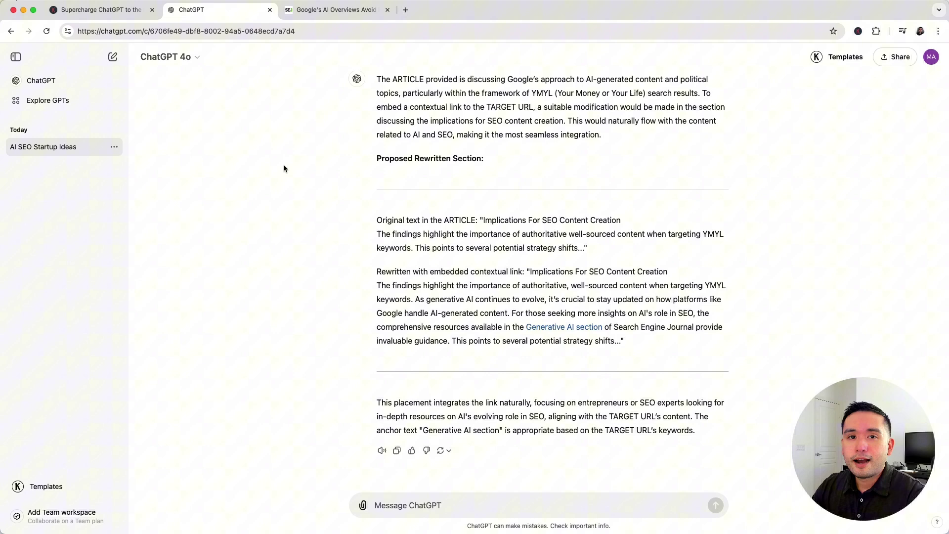
Step: Show the Keywords Everywhere site's 4th Oct 2024 update and highlight its 17 new templates
click(129, 12)
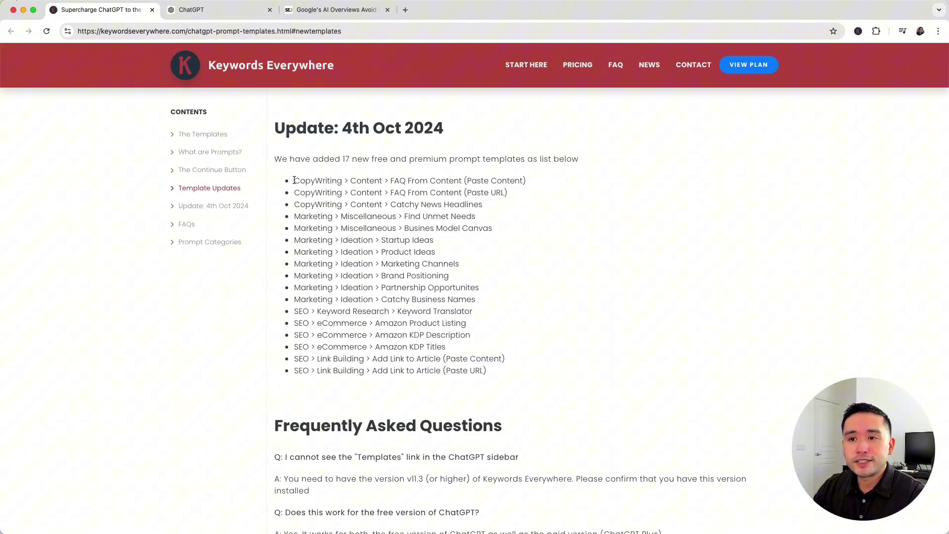
drag(295, 180, 505, 378)
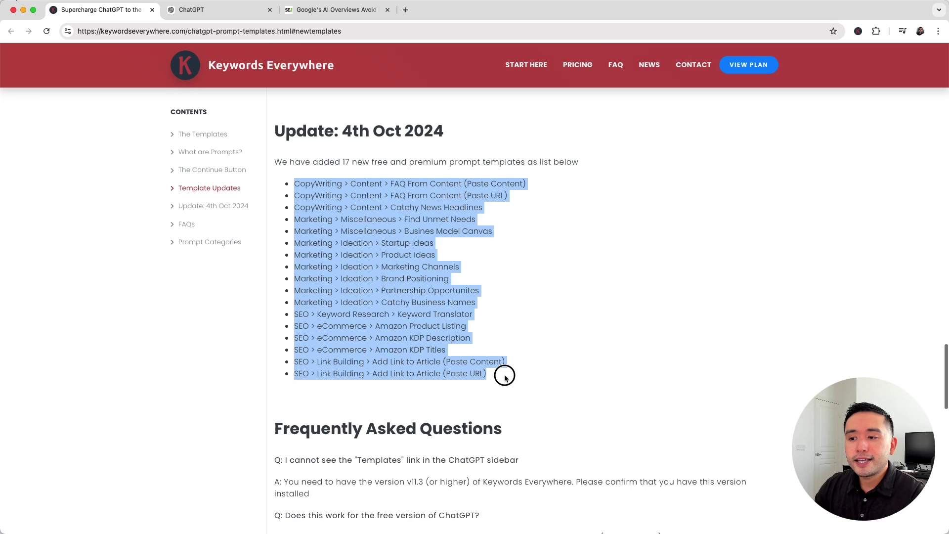
click(505, 377)
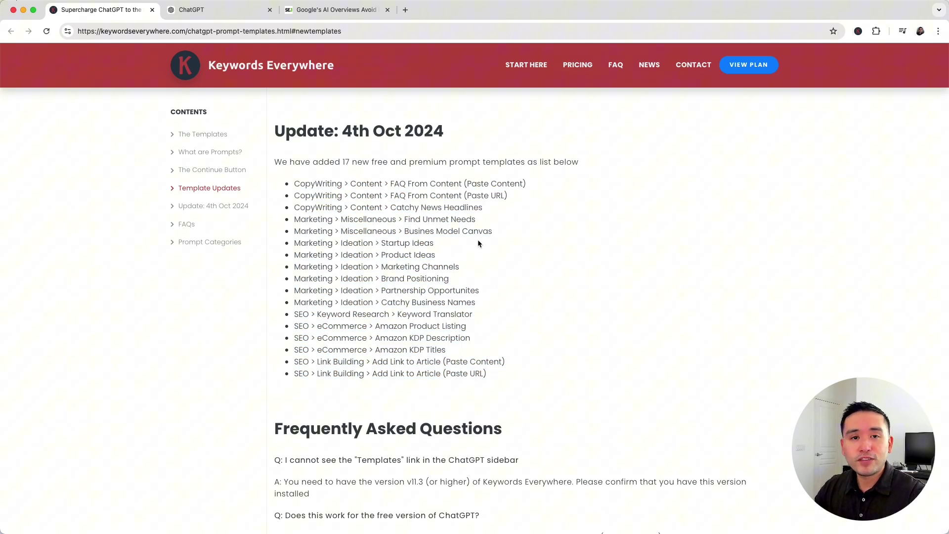